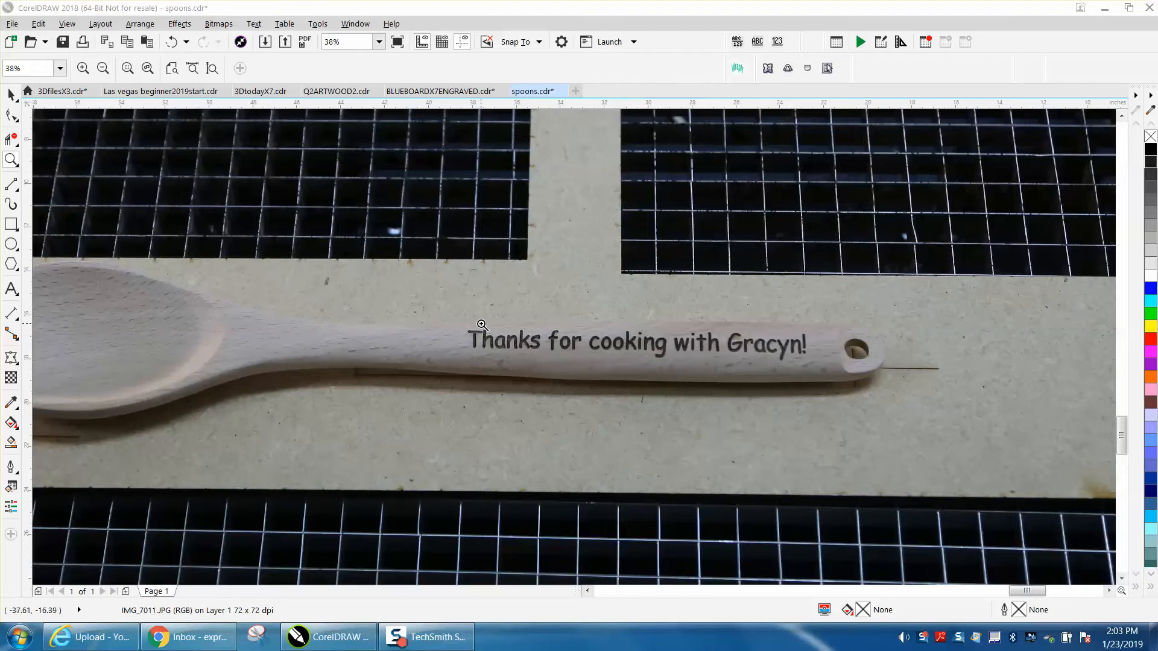
# Examine the photos of the engraved wooden spoon and of the scored cardboard jig on the laser bed.
pyautogui.click(500, 324)
pyautogui.scroll(-2, 500, 323)
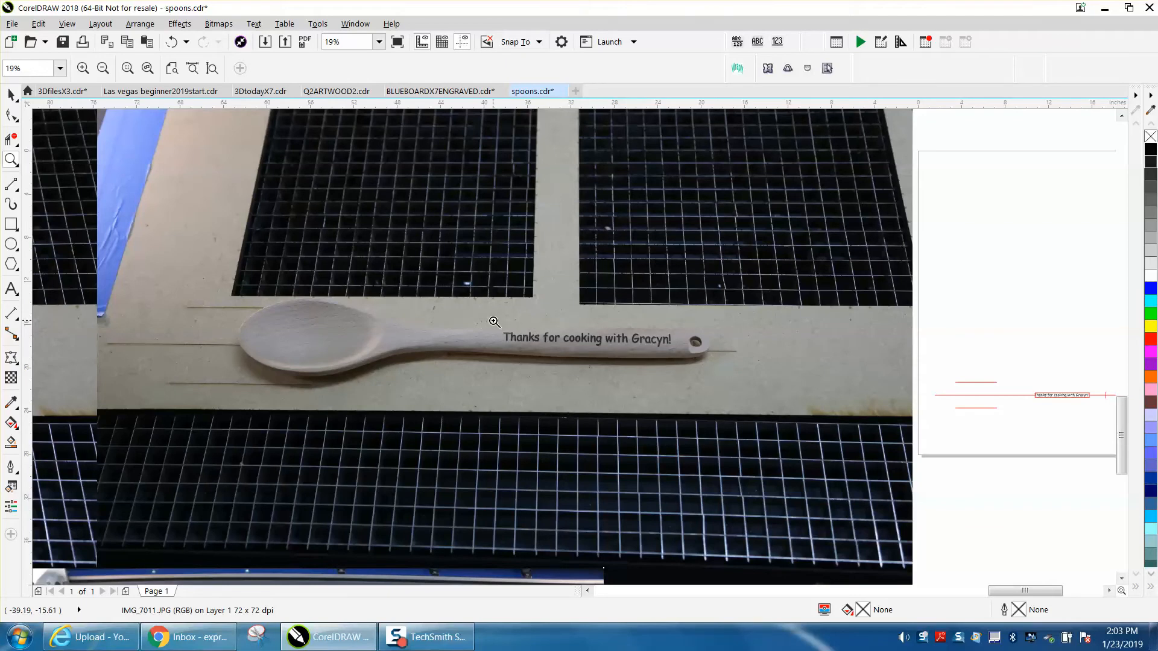
pyautogui.scroll(-2, 494, 321)
pyautogui.scroll(-1, 494, 322)
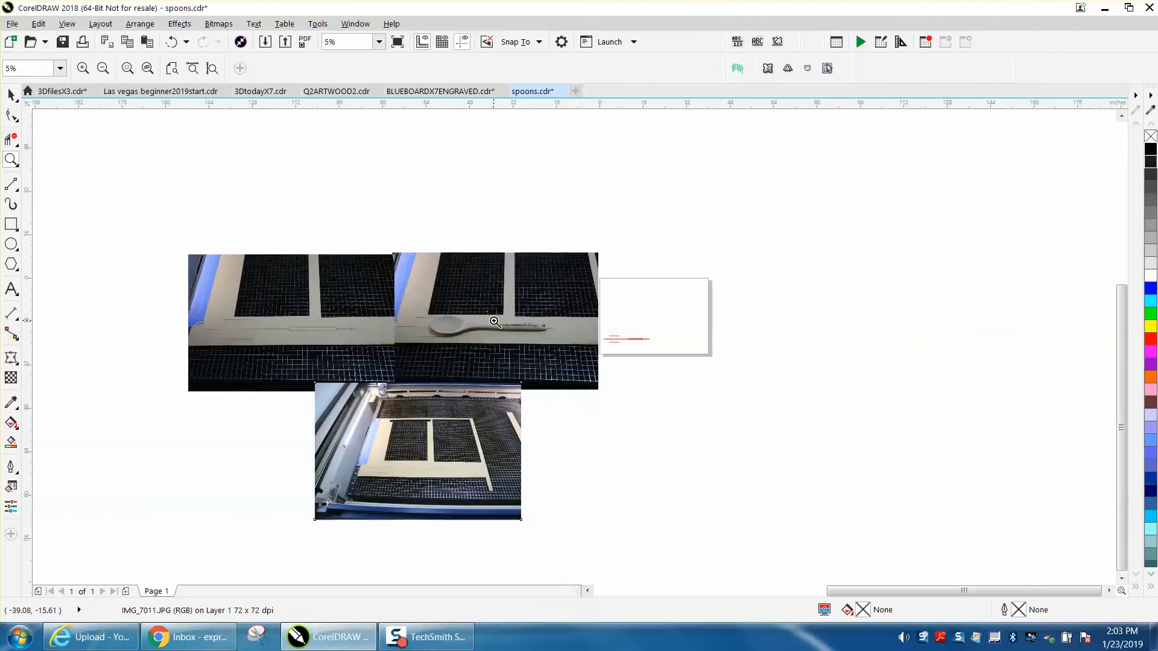
pyautogui.moveTo(600, 283); pyautogui.dragTo(742, 374)
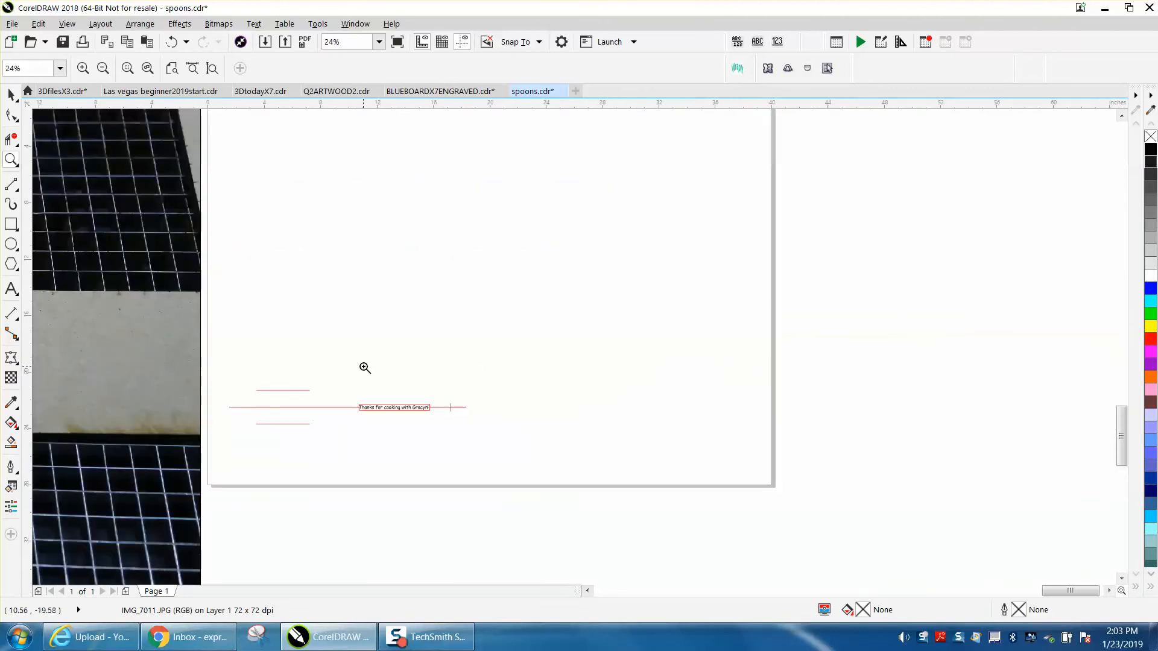
pyautogui.scroll(-2, 374, 369)
pyautogui.scroll(-1, 374, 369)
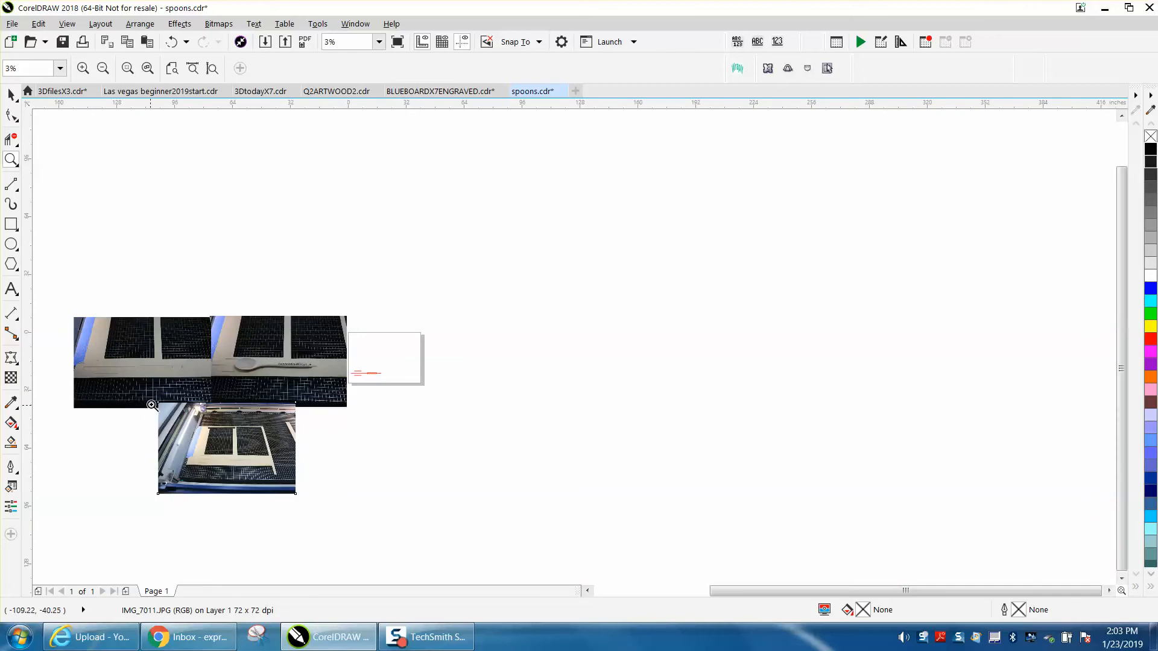
pyautogui.moveTo(158, 420); pyautogui.dragTo(325, 498)
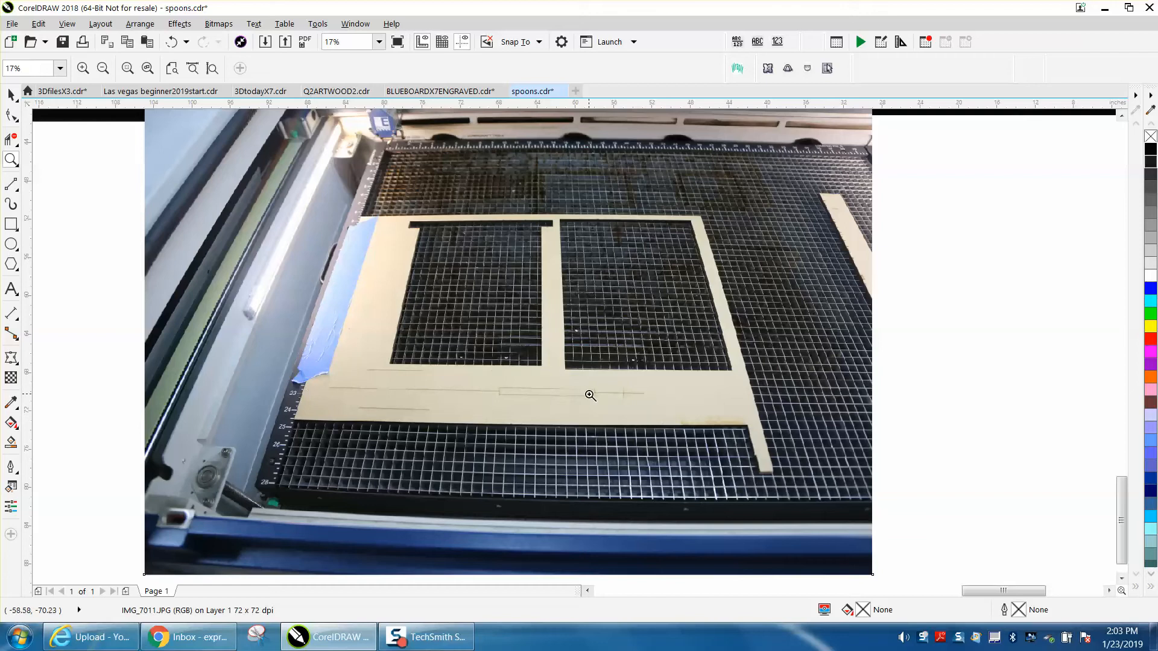
pyautogui.rightClick(400, 384)
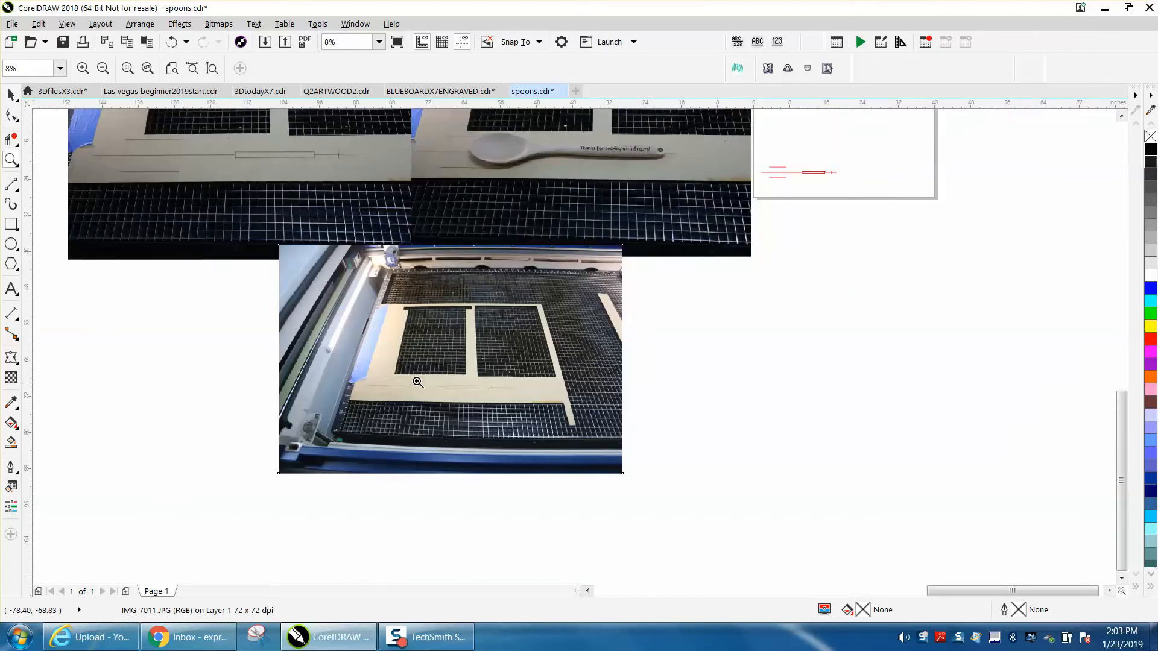
# Compare the red guide lines and boxed engraving text on the page with the spoon's position in the photo.
pyautogui.moveTo(764, 161); pyautogui.dragTo(873, 198)
pyautogui.scroll(-2, 762, 236)
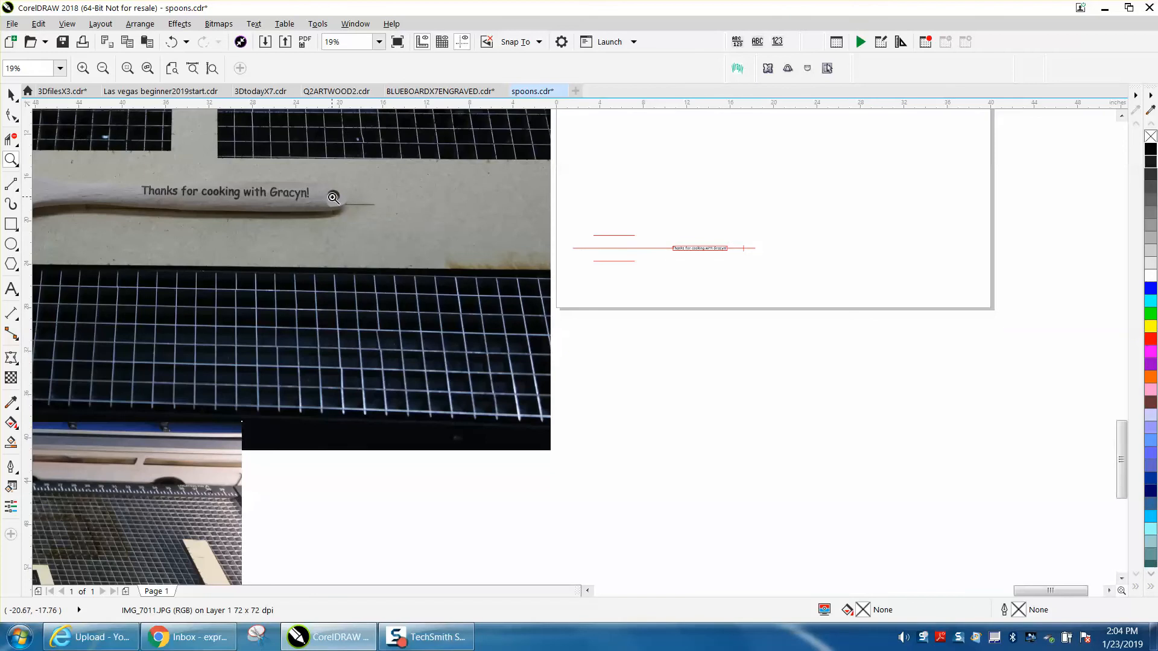
pyautogui.moveTo(576, 228); pyautogui.dragTo(767, 290)
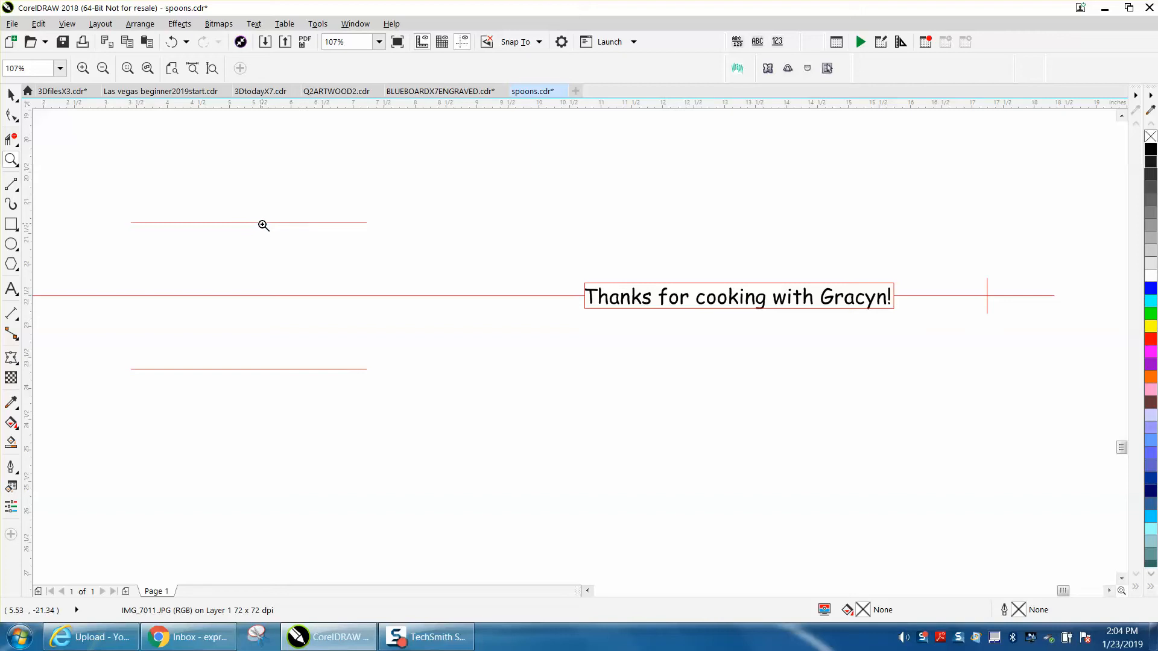
pyautogui.scroll(-2, 271, 360)
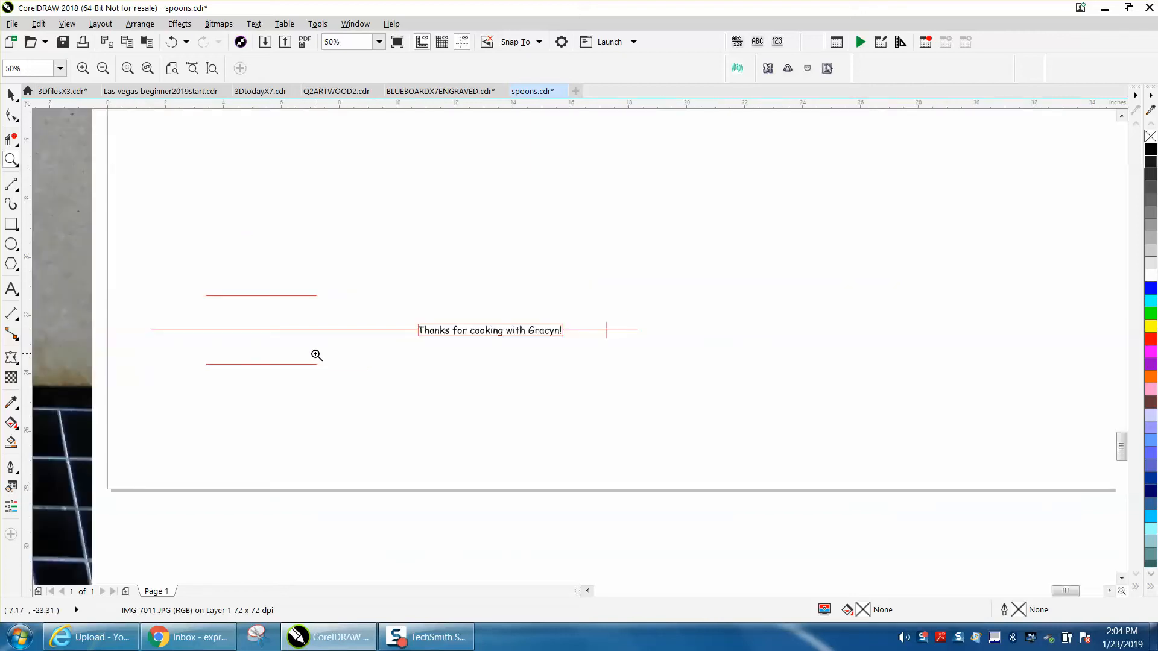
pyautogui.scroll(-7, 317, 356)
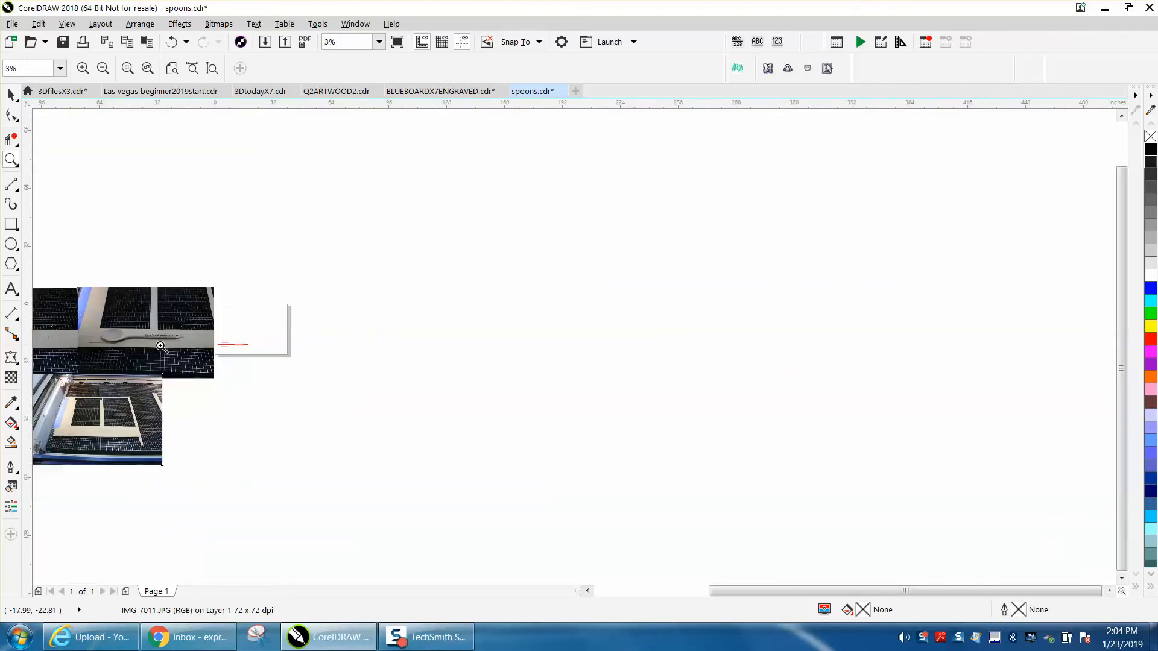
pyautogui.moveTo(102, 327); pyautogui.dragTo(143, 348)
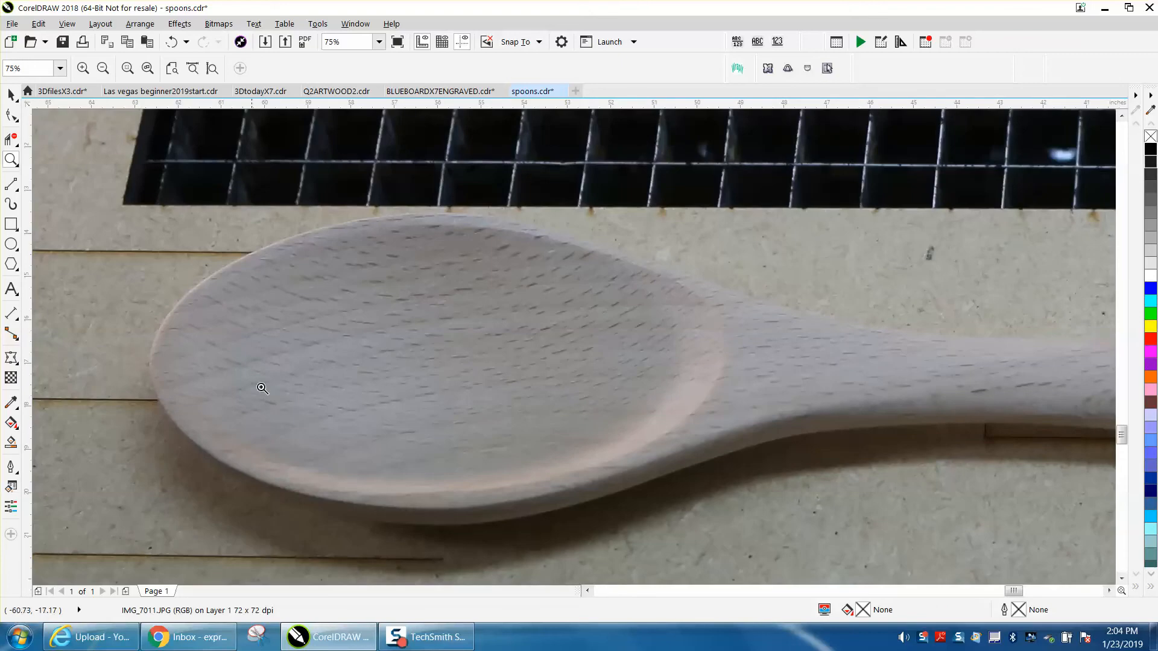
pyautogui.scroll(-3, 262, 388)
pyautogui.scroll(-3, 485, 462)
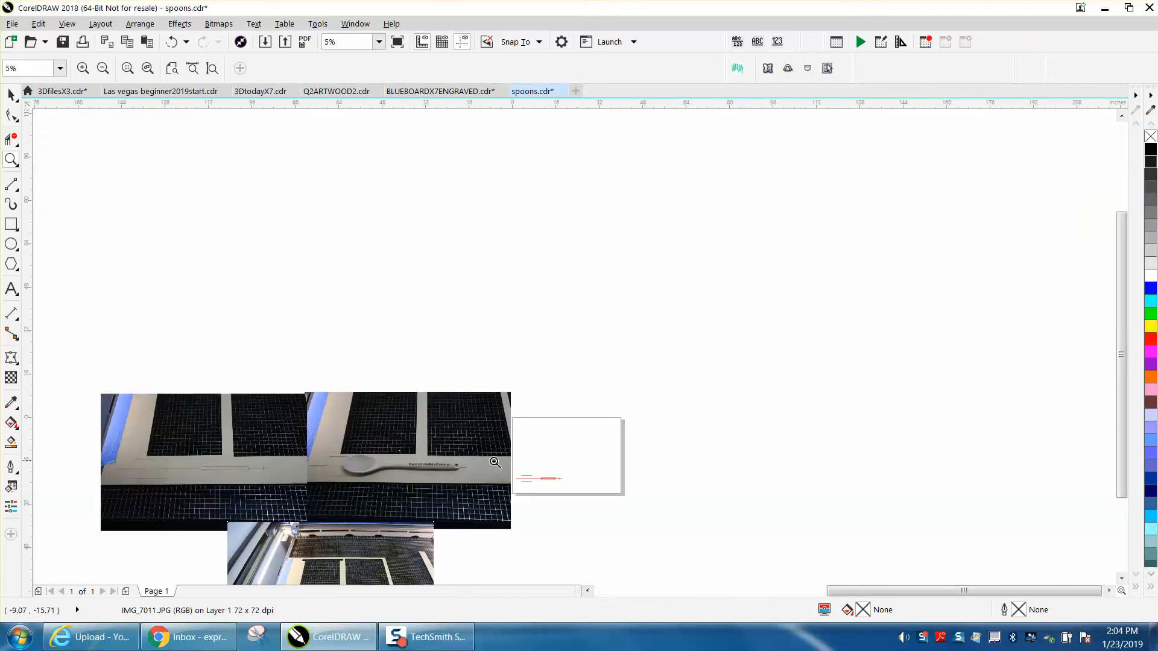
pyautogui.moveTo(517, 473); pyautogui.dragTo(569, 489)
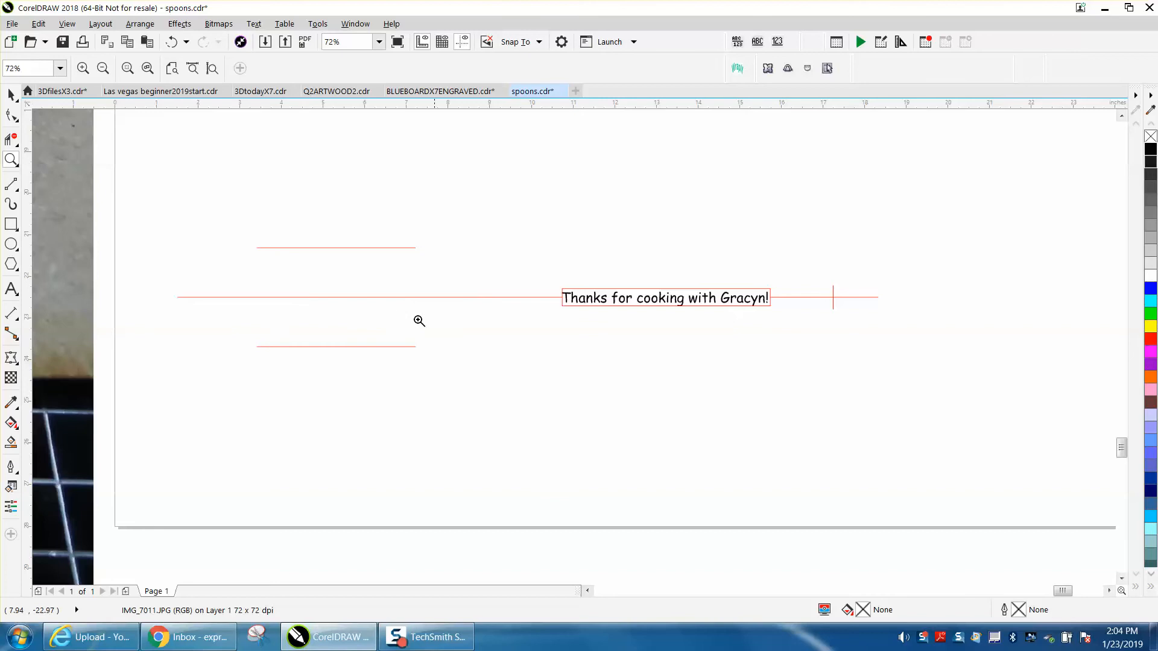
pyautogui.scroll(-10, 333, 321)
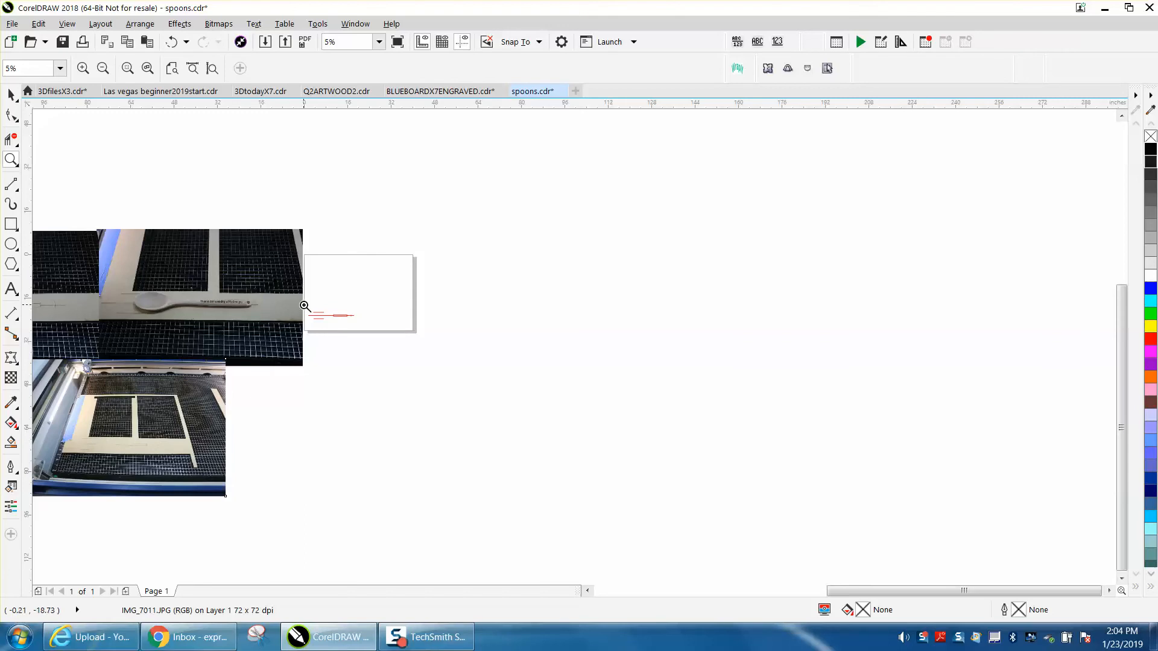
pyautogui.moveTo(306, 299); pyautogui.dragTo(425, 348)
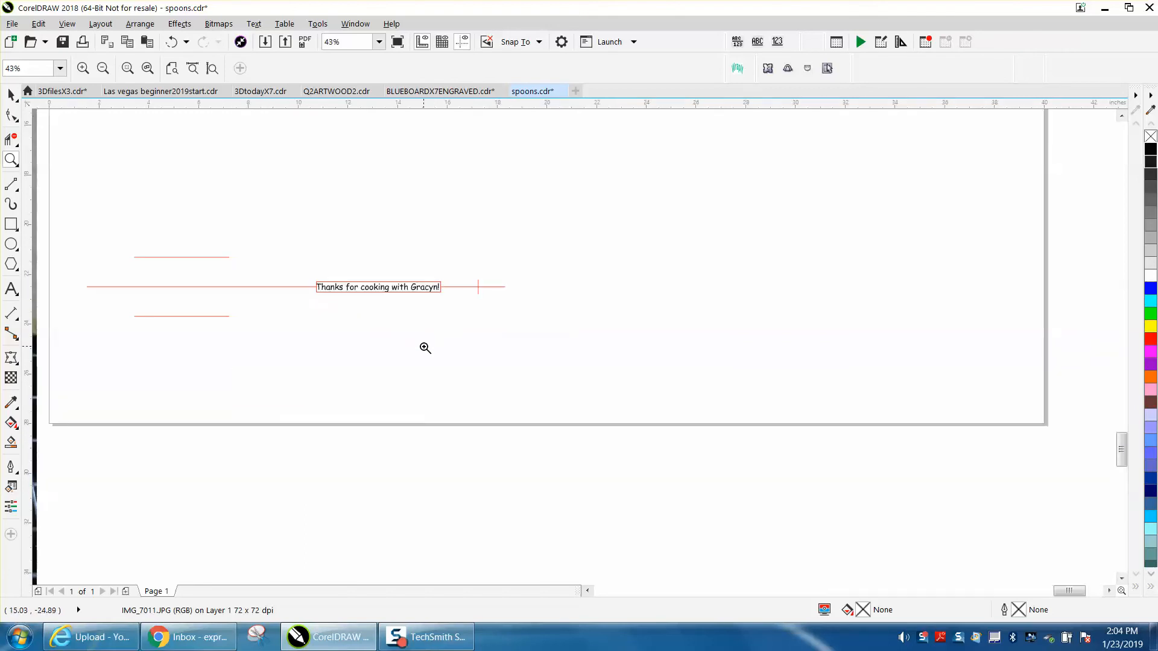
pyautogui.scroll(-2, 425, 348)
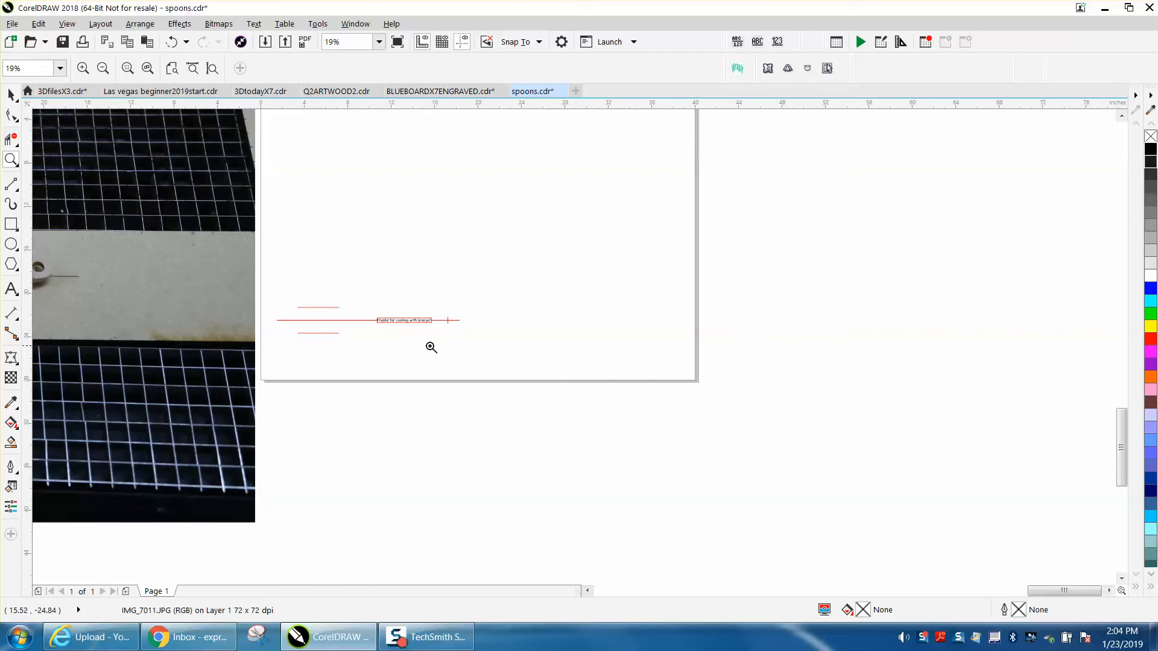
pyautogui.moveTo(282, 293); pyautogui.dragTo(489, 356)
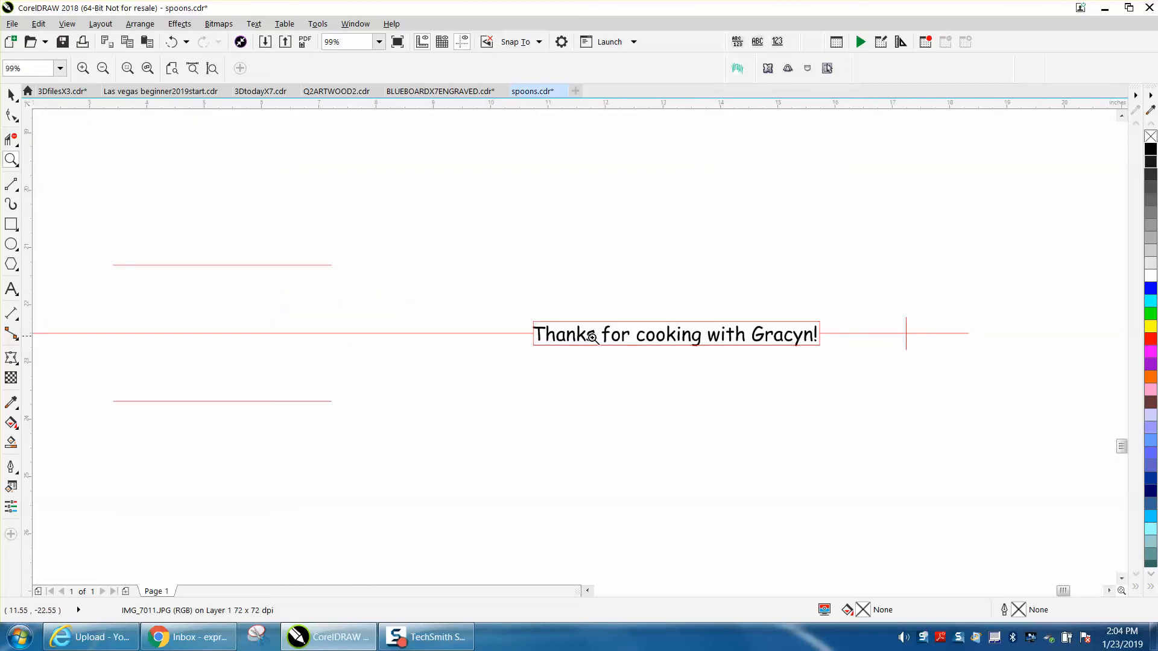
pyautogui.rightClick(683, 341)
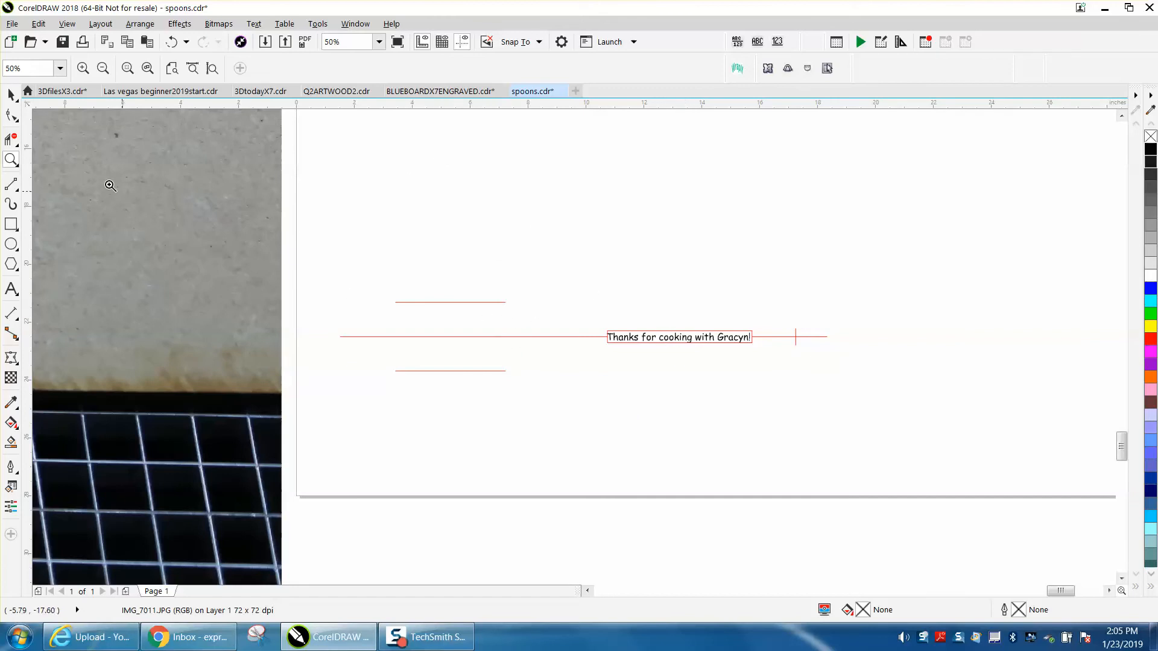
# Set the document's nudge distance to 1 inch with no object selected.
pyautogui.click(11, 94)
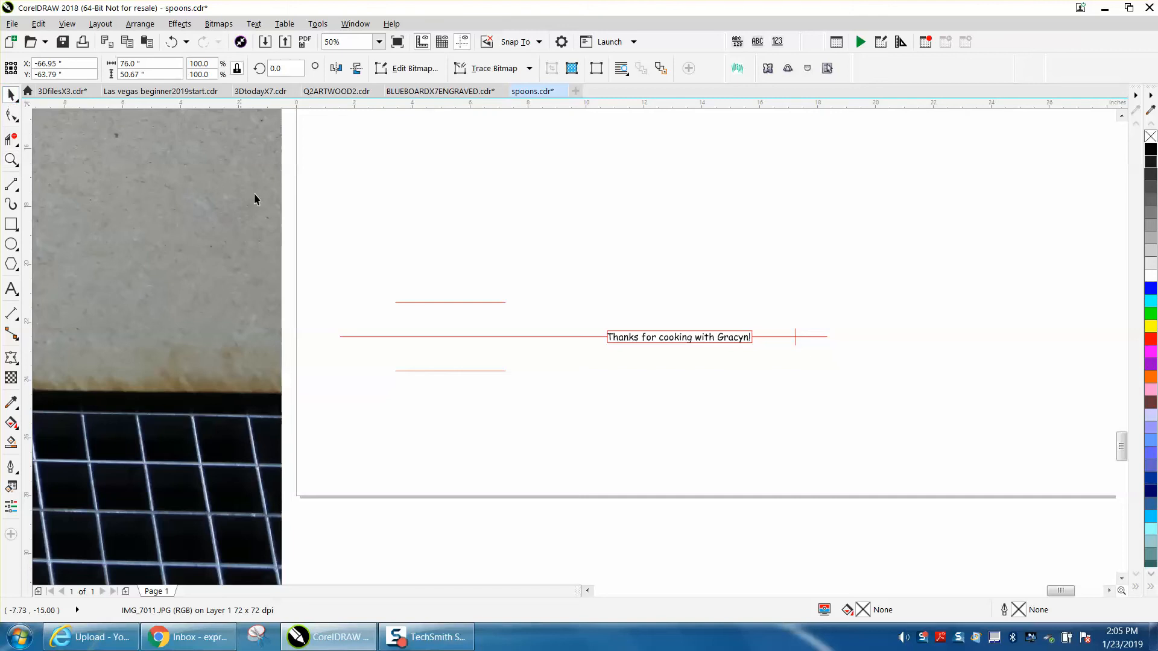
pyautogui.click(476, 302)
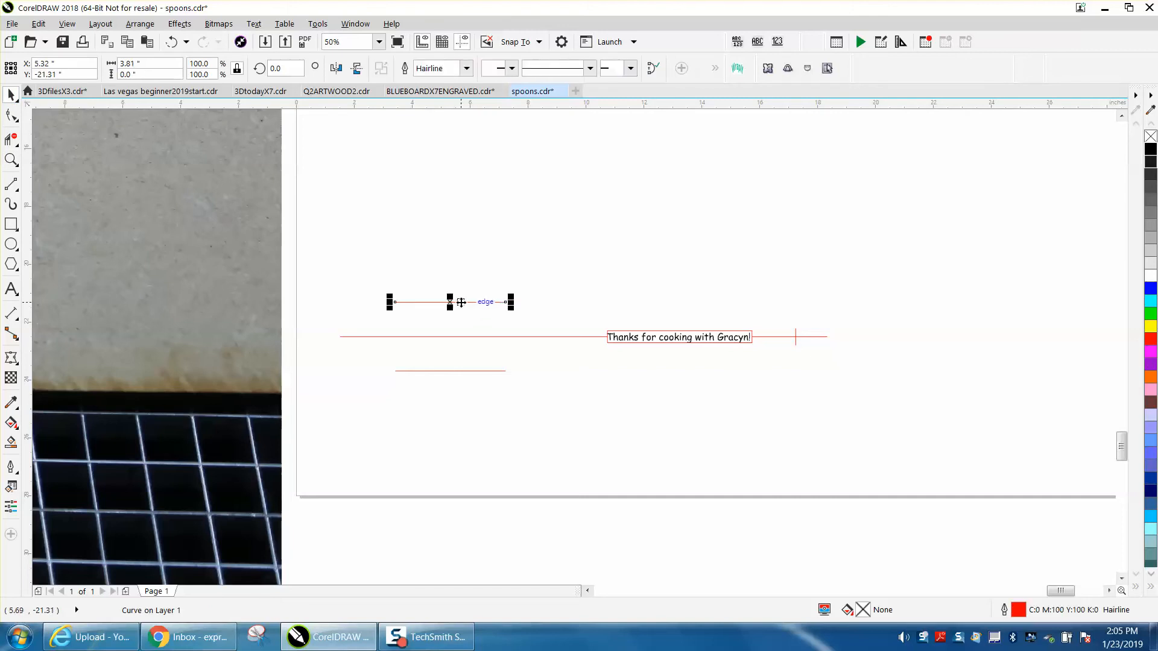
pyautogui.click(468, 211)
pyautogui.moveTo(461, 69); pyautogui.dragTo(429, 68)
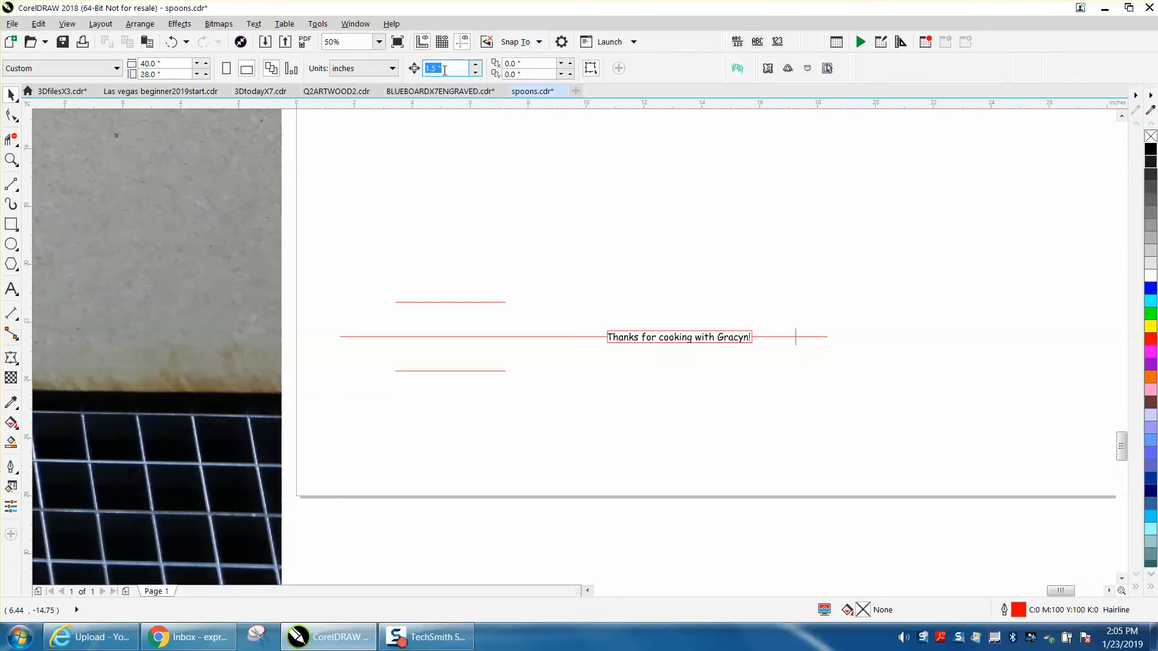
pyautogui.write('1')
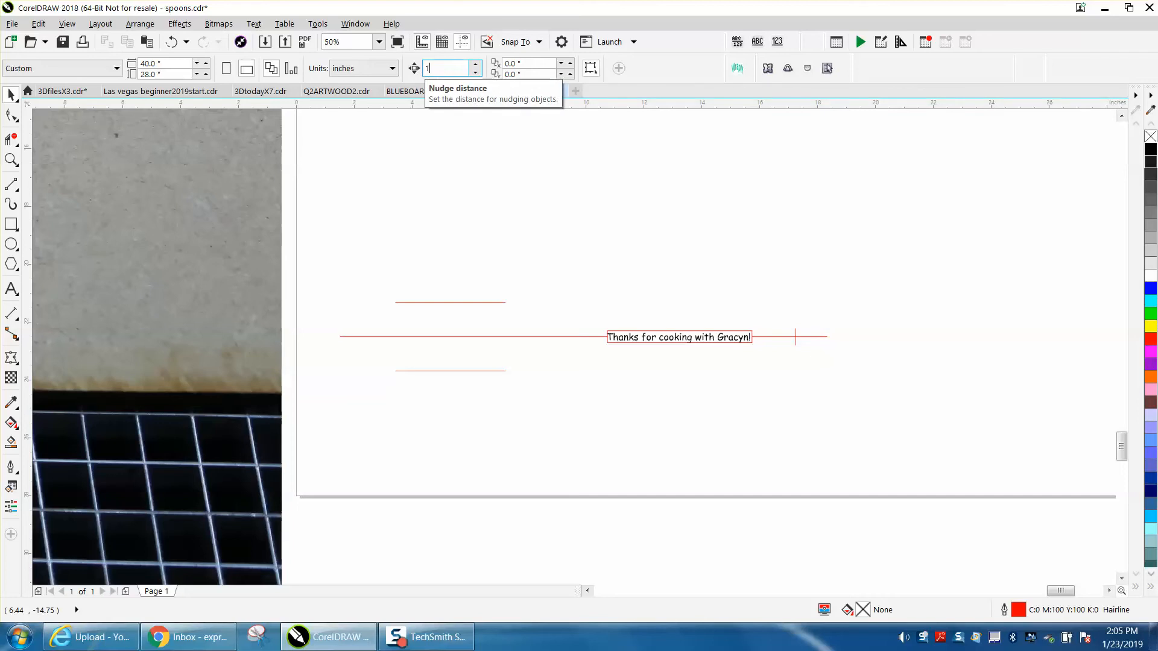
pyautogui.press('Return')
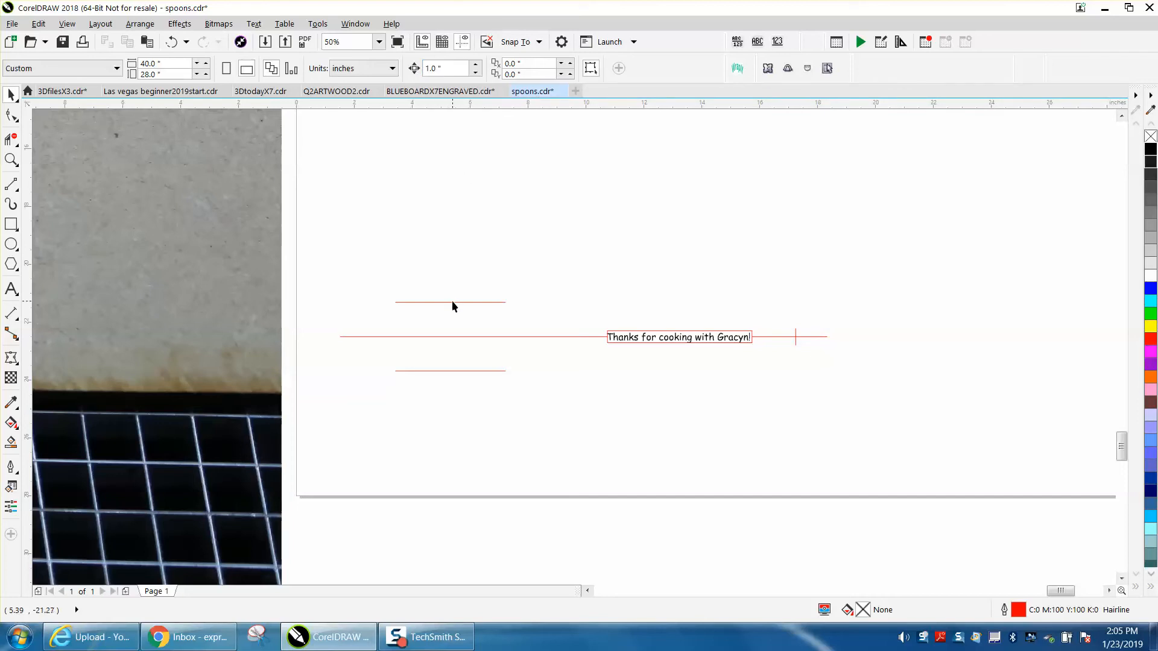
# Snap each short guide line onto the long centre line and nudge one up and the other down by 1 inch.
pyautogui.moveTo(451, 302); pyautogui.dragTo(448, 336)
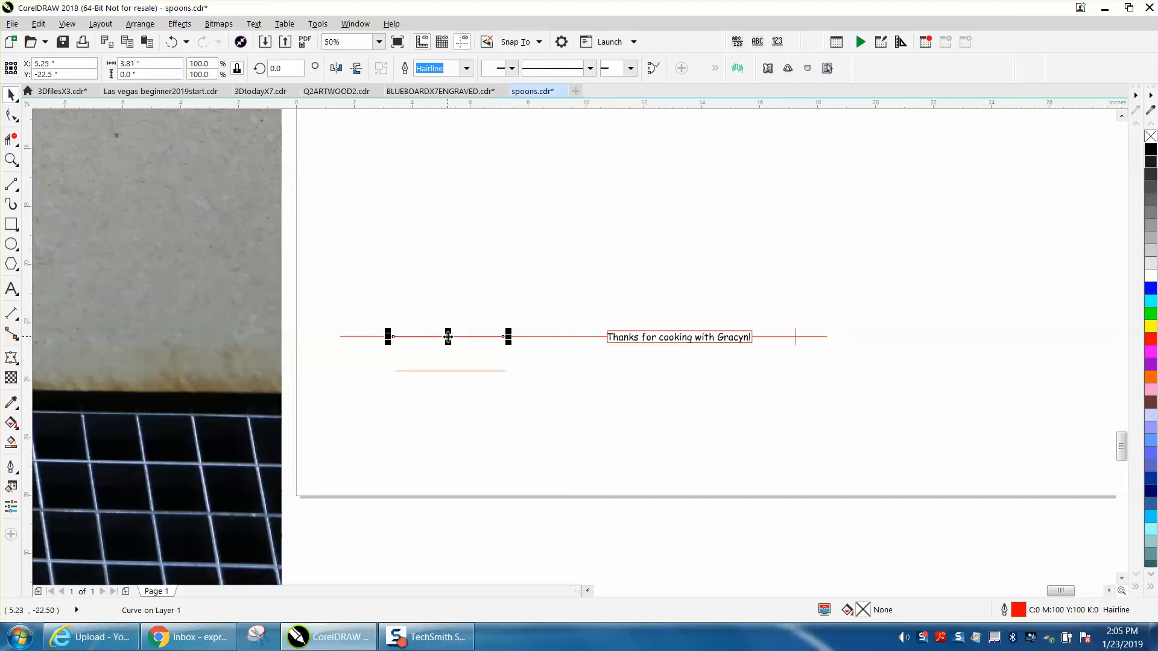
pyautogui.press('Up')
pyautogui.moveTo(463, 372); pyautogui.dragTo(459, 339)
pyautogui.press('Down')
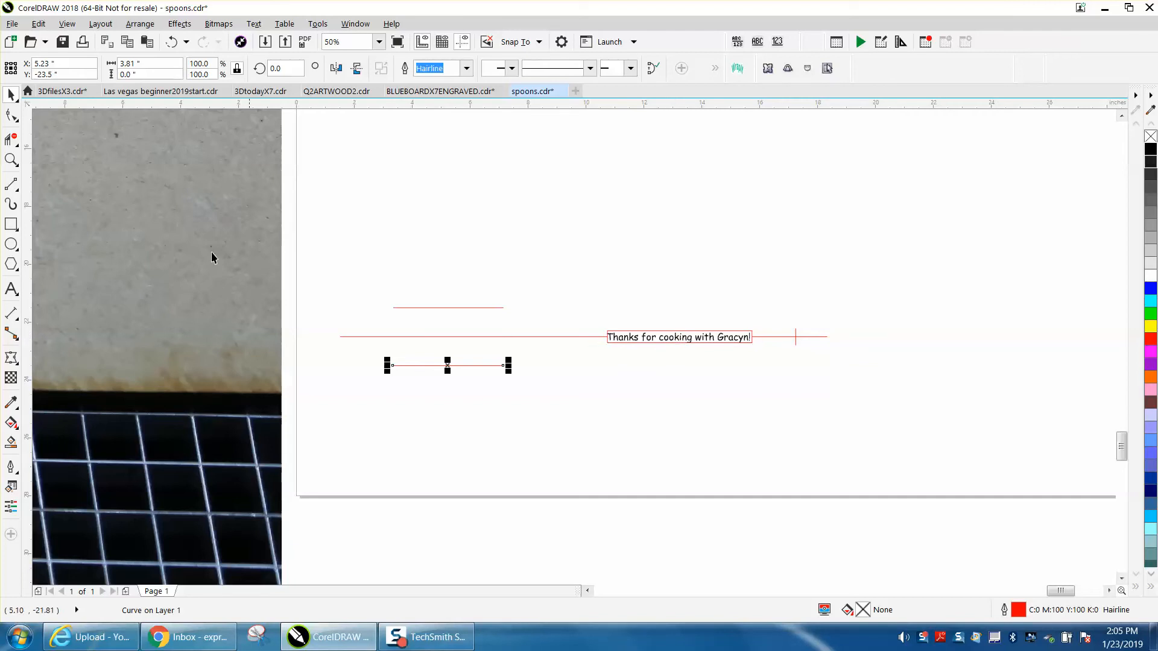
# Inspect the red rectangle around the engraving text and the matching box scored on the jig in the laser bed photo.
pyautogui.click(11, 160)
pyautogui.moveTo(320, 280); pyautogui.dragTo(894, 465)
pyautogui.click(16, 94)
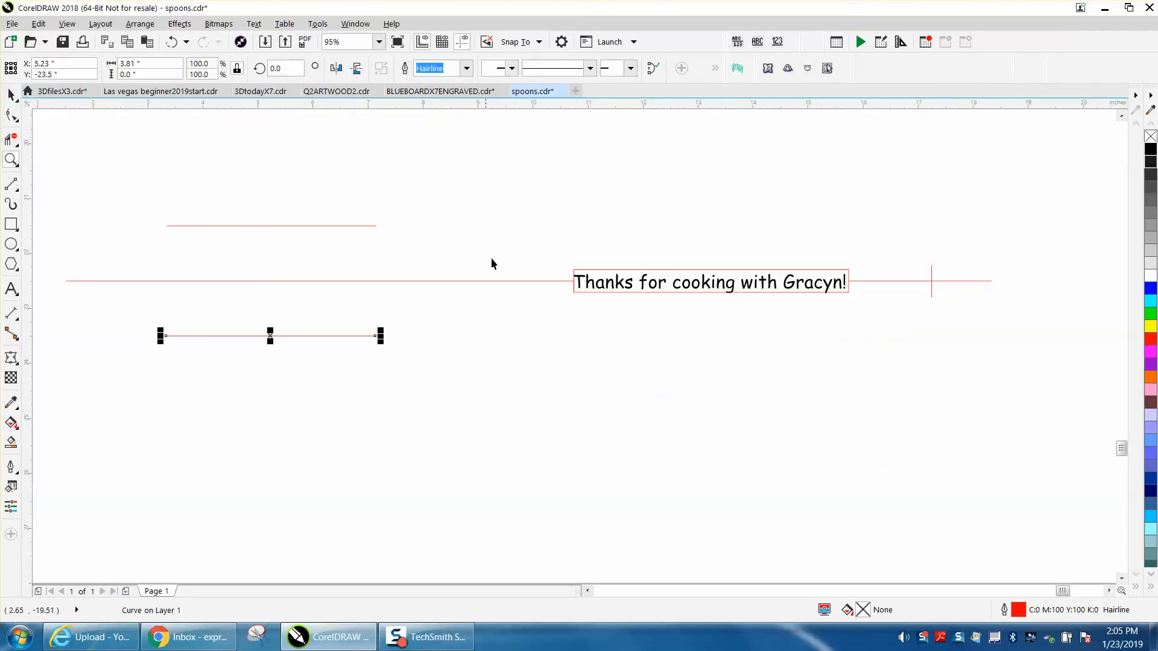
pyautogui.click(663, 270)
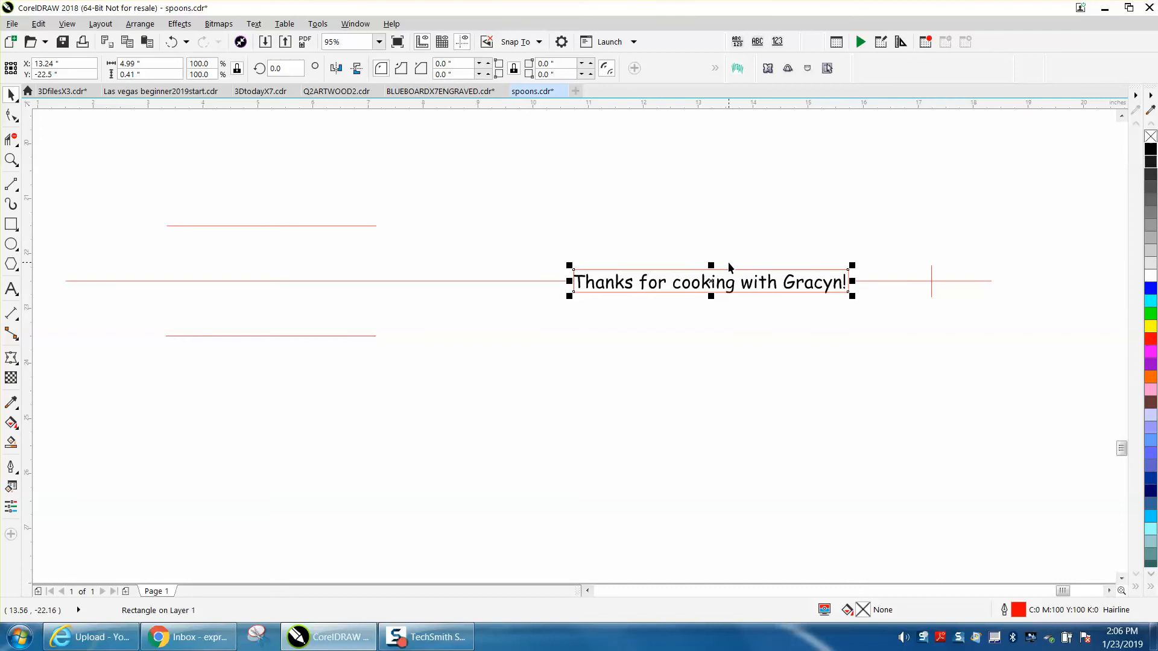
pyautogui.scroll(-3, 729, 267)
pyautogui.scroll(-5, 728, 268)
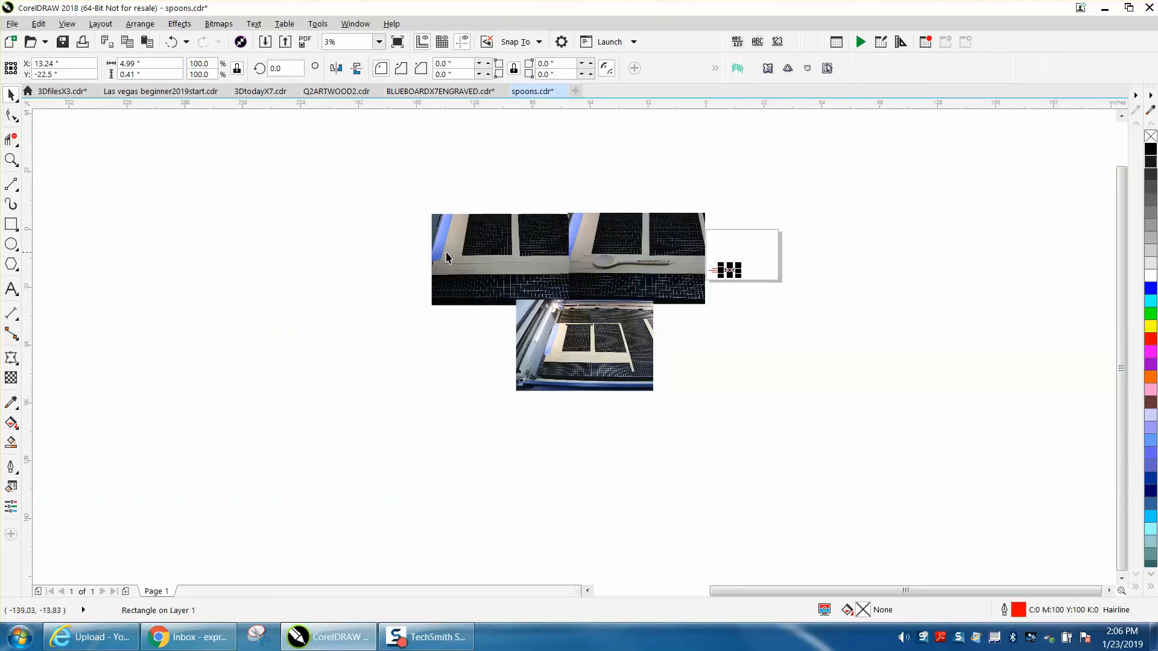
pyautogui.click(11, 159)
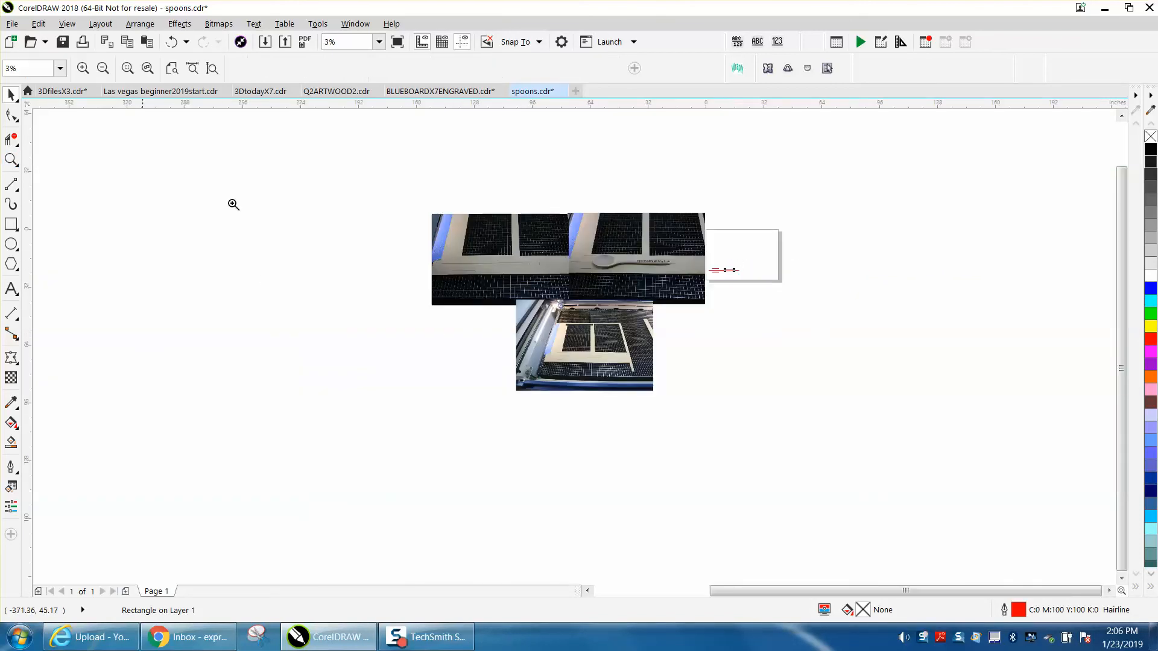
pyautogui.moveTo(490, 284); pyautogui.dragTo(745, 436)
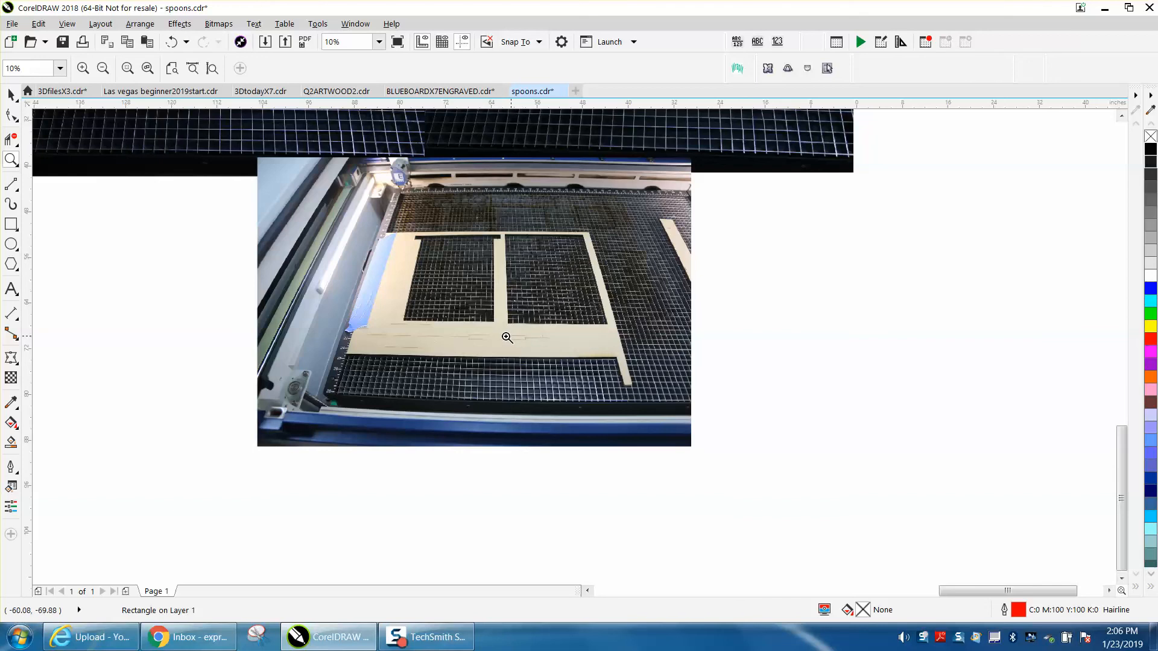
# Delete the long centre line, the short vertical end mark and the two short guide lines, keeping the boxed engraving text.
pyautogui.scroll(-2, 535, 347)
pyautogui.moveTo(610, 270); pyautogui.dragTo(655, 296)
pyautogui.moveTo(413, 254); pyautogui.dragTo(600, 311)
pyautogui.scroll(-3, 588, 311)
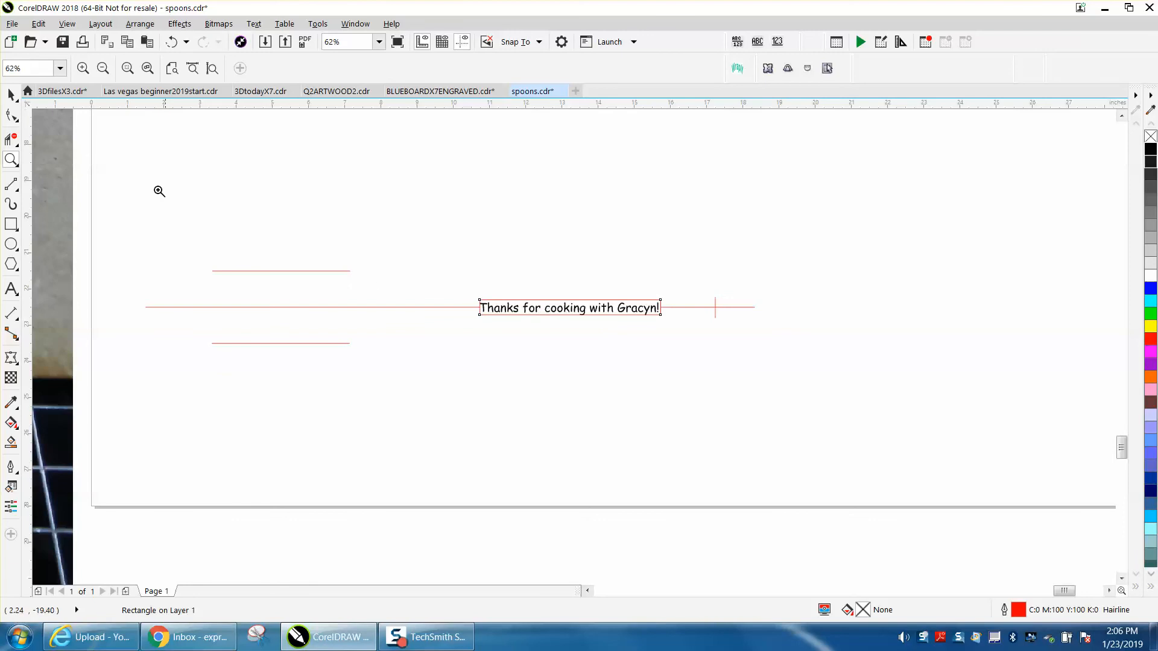
pyautogui.click(11, 95)
pyautogui.click(559, 307)
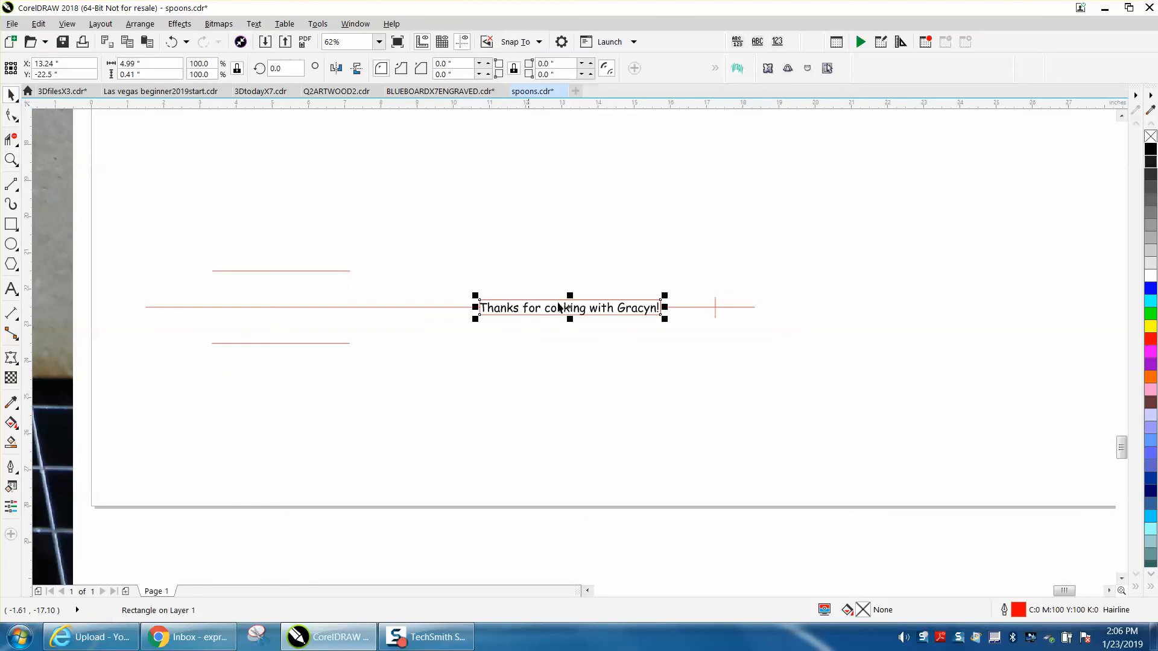
pyautogui.click(693, 307)
pyautogui.press('Delete')
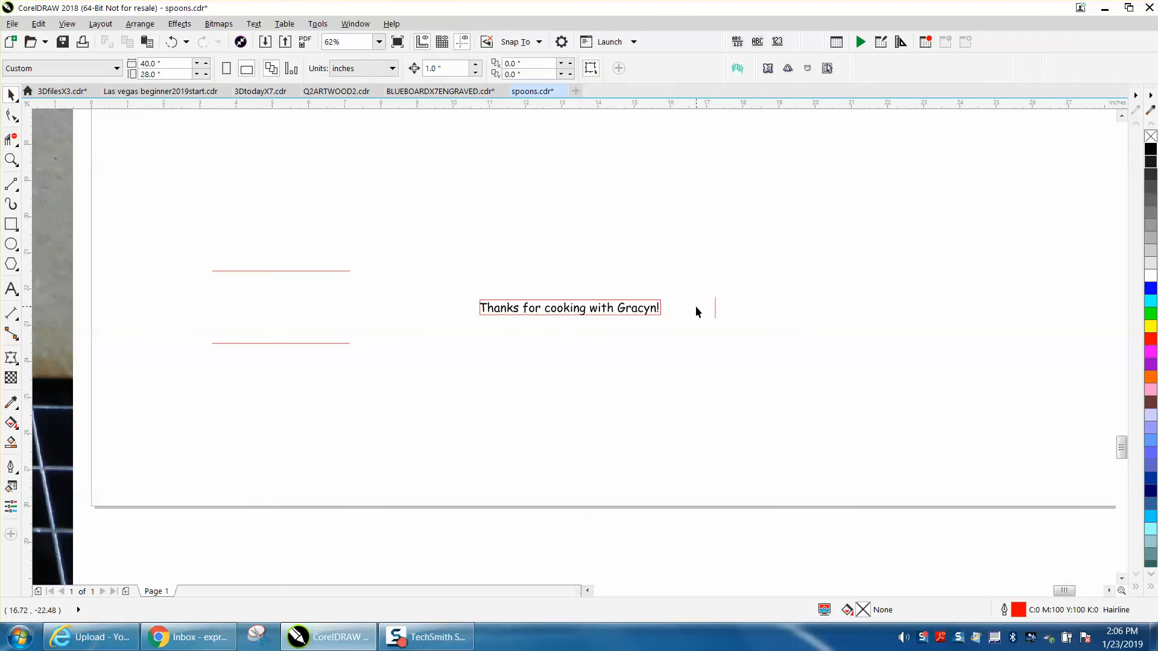
pyautogui.click(715, 305)
pyautogui.press('Delete')
pyautogui.moveTo(194, 245); pyautogui.dragTo(363, 364)
pyautogui.press('Delete')
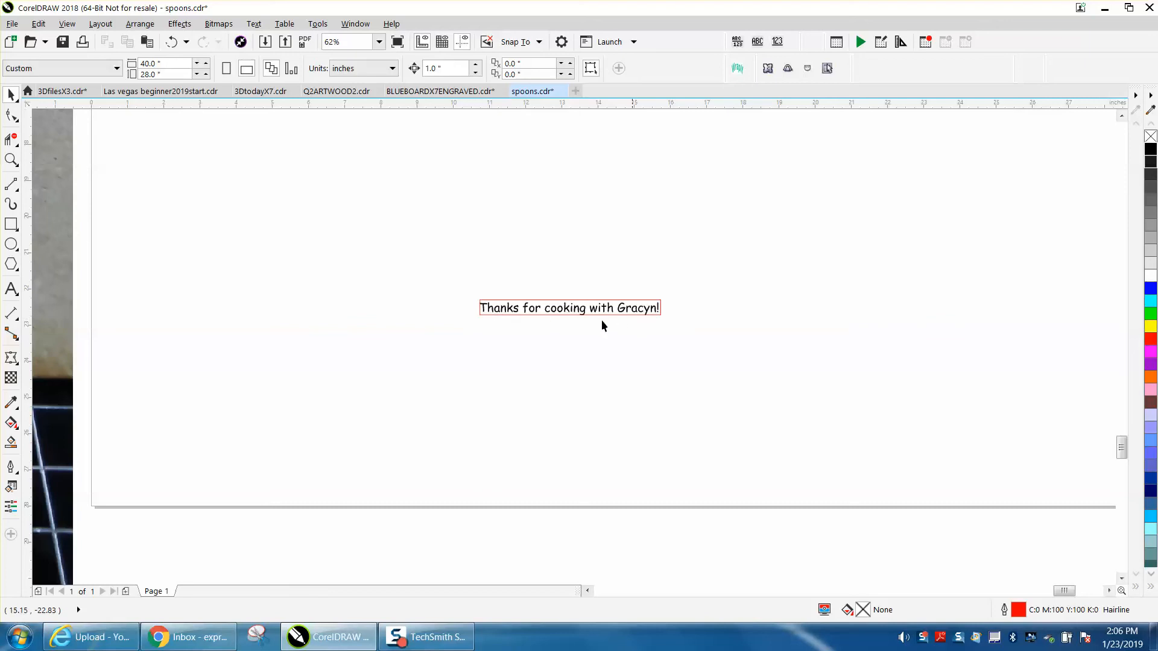
# Centre the engraving text within the red rectangle that surrounds it.
pyautogui.click(10, 160)
pyautogui.moveTo(449, 288); pyautogui.dragTo(739, 383)
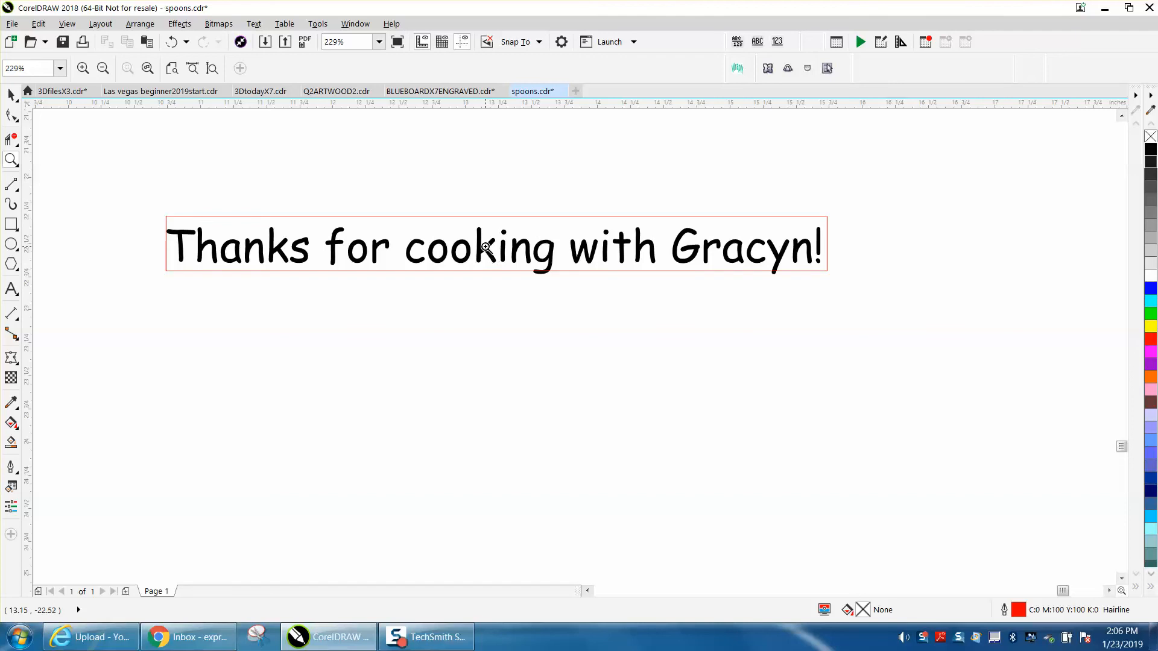
pyautogui.click(11, 96)
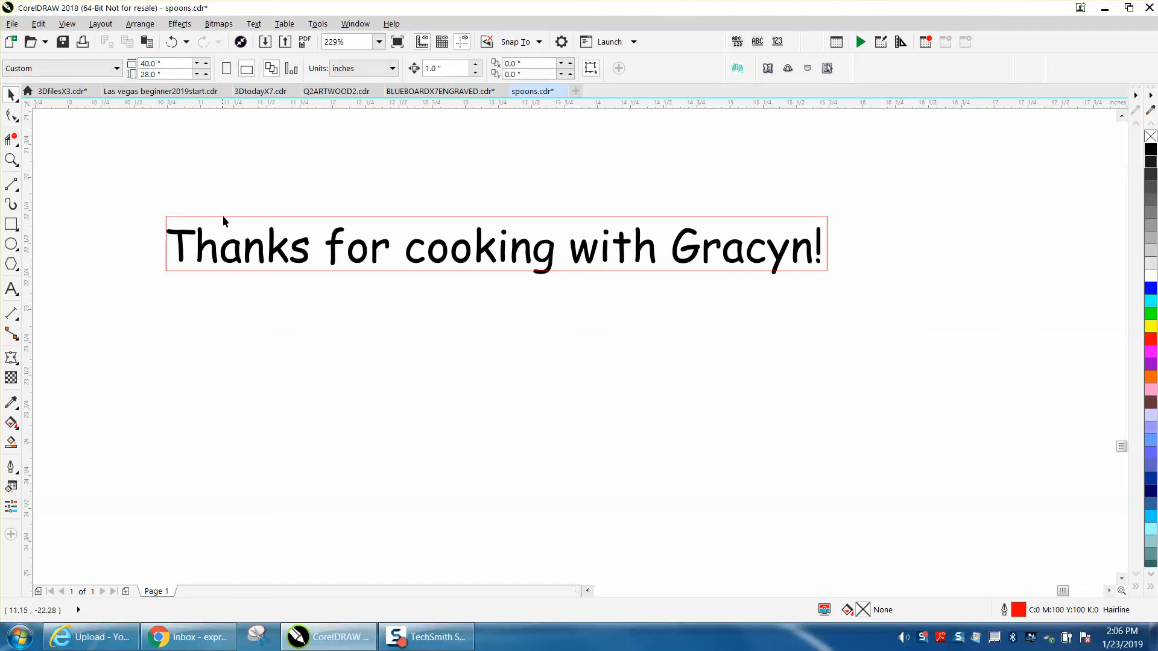
pyautogui.click(279, 252)
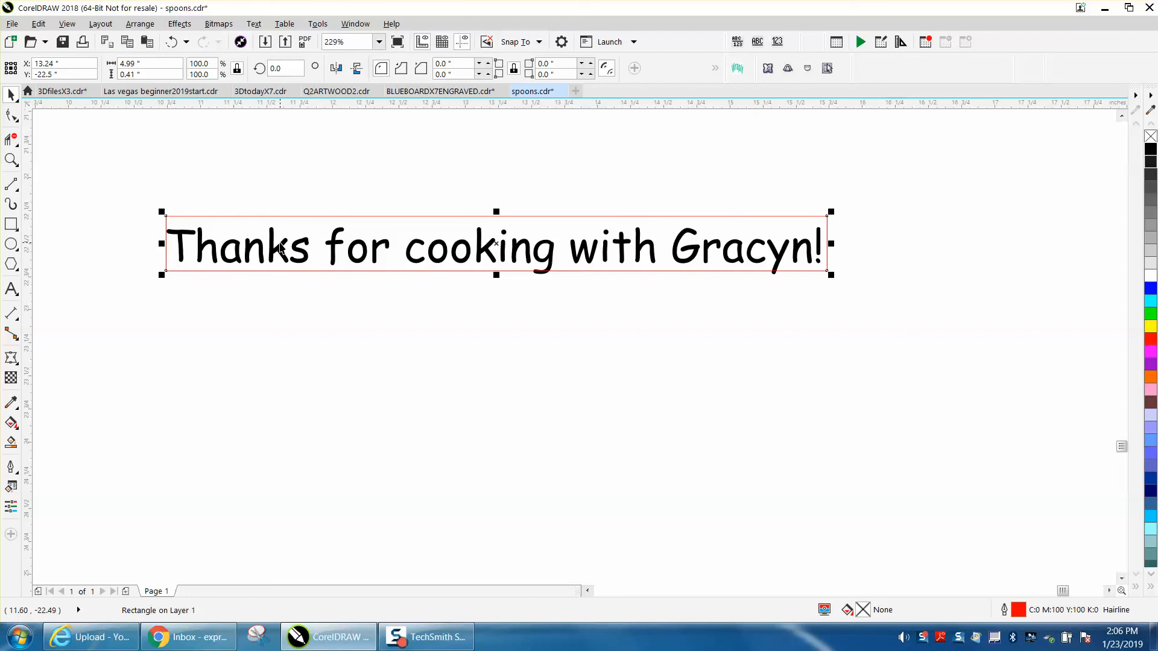
pyautogui.click(281, 215)
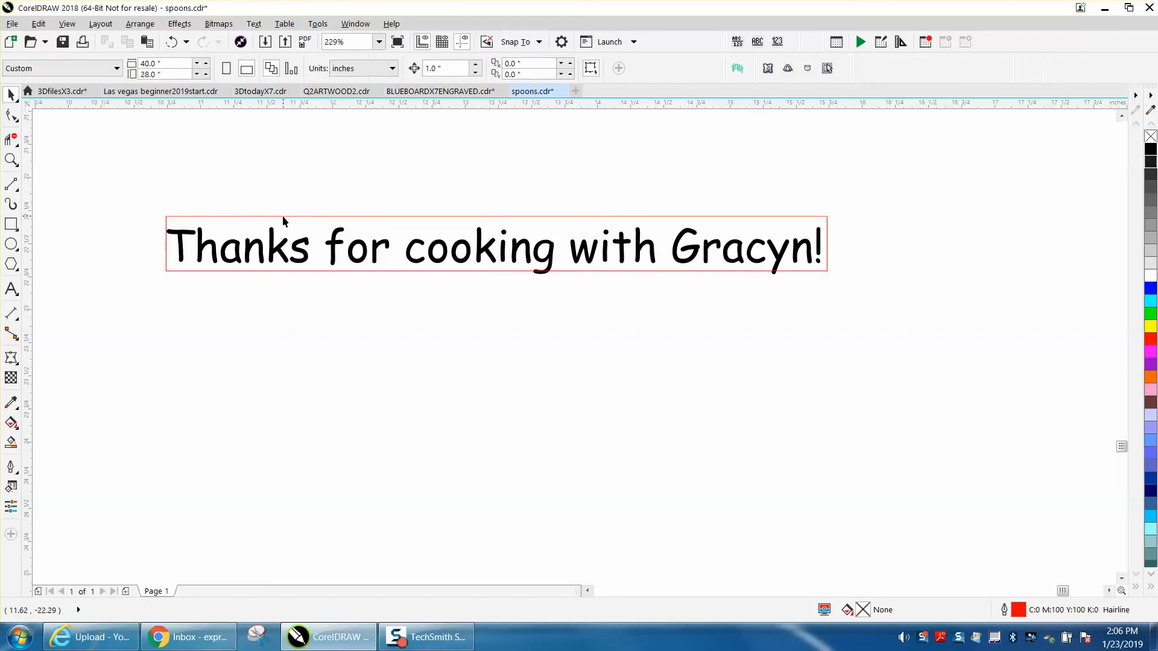
pyautogui.click(298, 244)
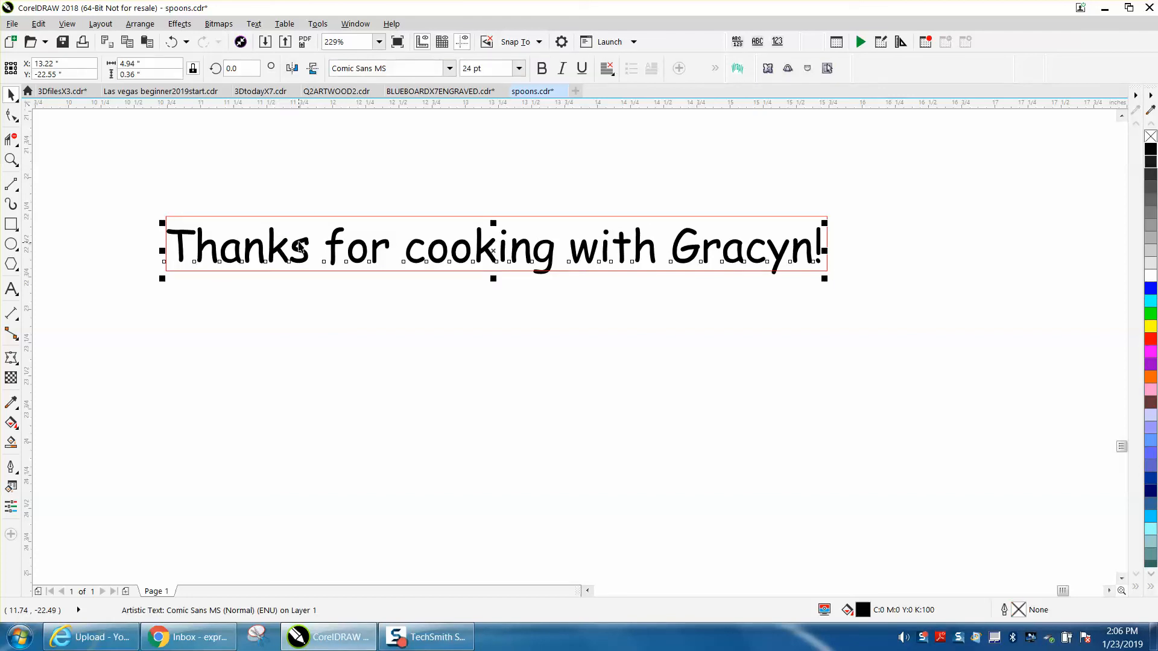
pyautogui.keyDown('shift'); pyautogui.click(298, 216); pyautogui.keyUp('shift')
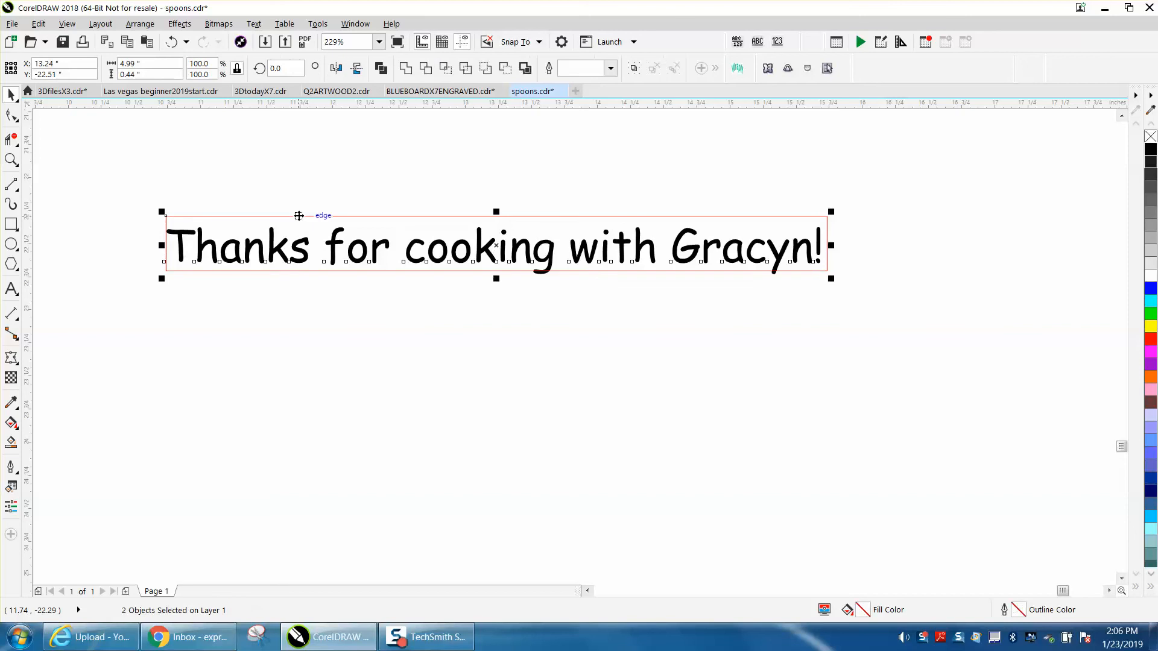
pyautogui.press('c')
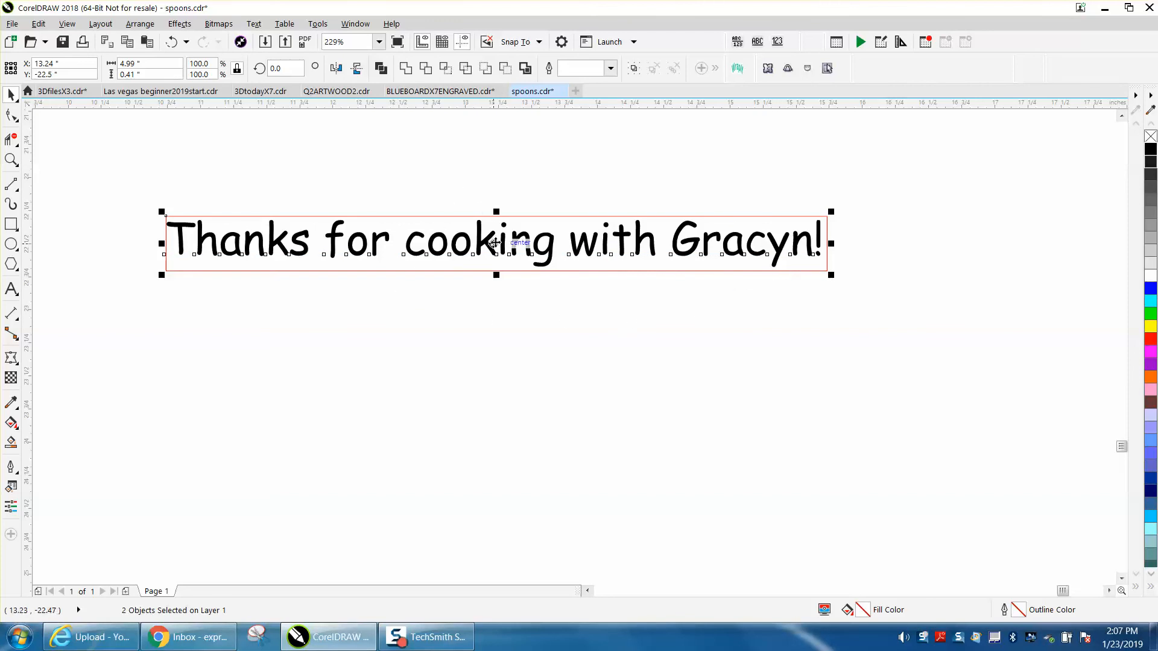
# Set the nudge distance to .001 inch and nudge the engraving text slightly down inside the red rectangle.
pyautogui.click(488, 188)
pyautogui.click(447, 69)
pyautogui.write('.001')
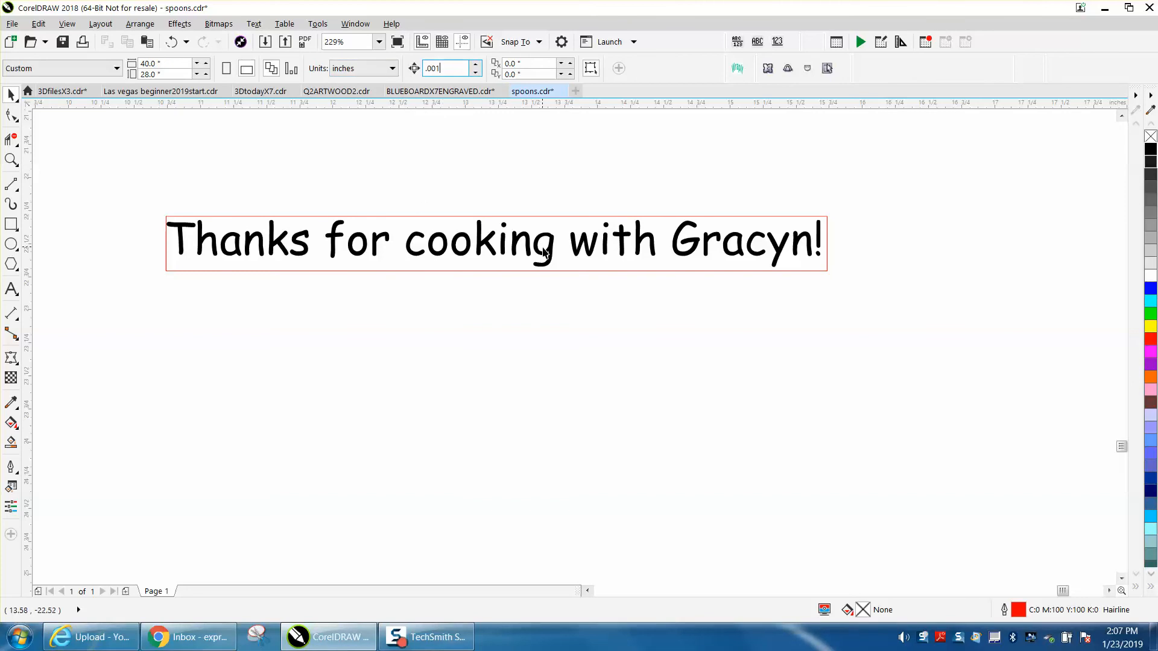
pyautogui.click(550, 256)
pyautogui.press('Down')
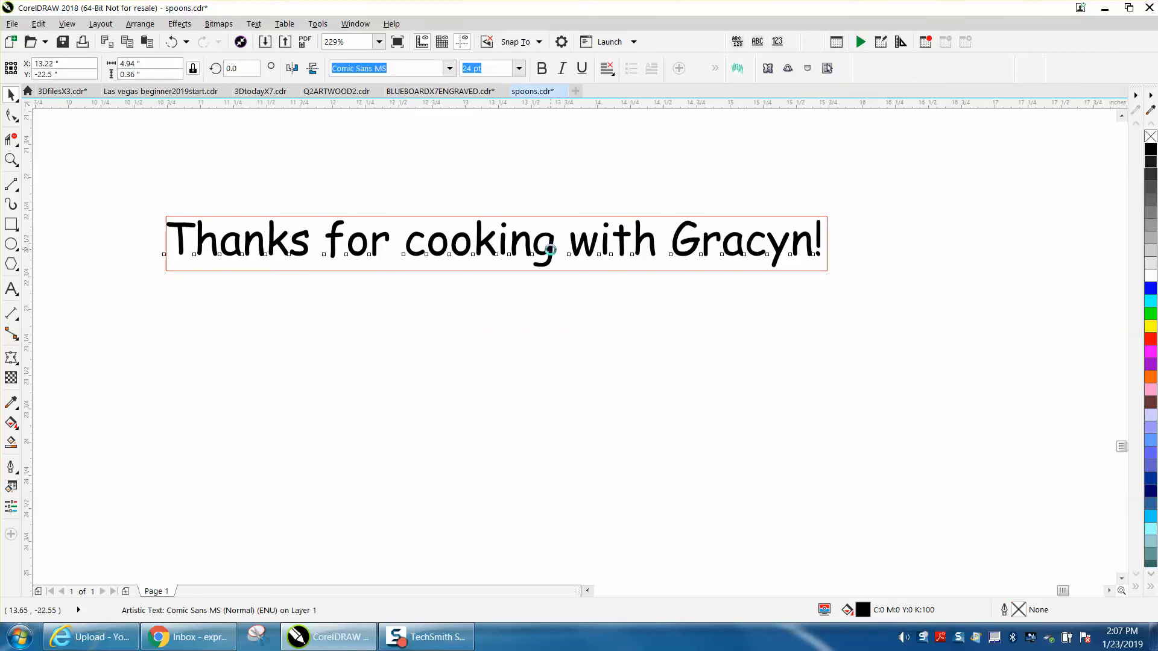
pyautogui.press('Down')
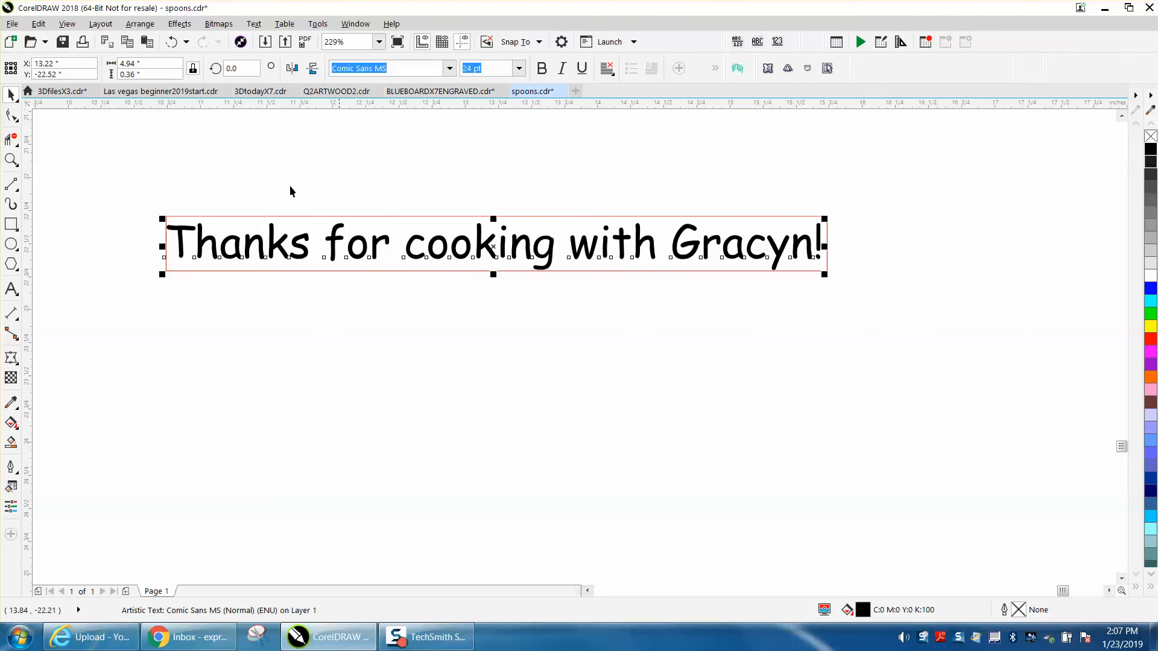
# Group the engraving text with its red rectangle.
pyautogui.moveTo(139, 171); pyautogui.dragTo(577, 320)
pyautogui.moveTo(896, 346); pyautogui.dragTo(896, 346)
pyautogui.click(146, 25)
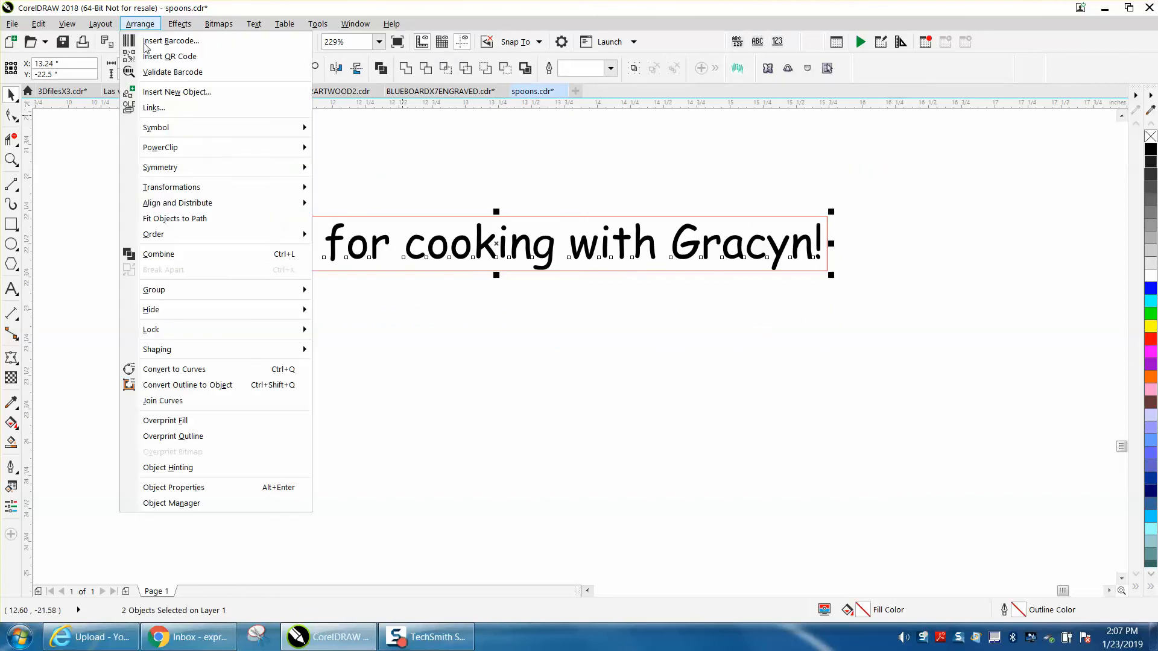
pyautogui.moveTo(169, 291)
pyautogui.click(325, 292)
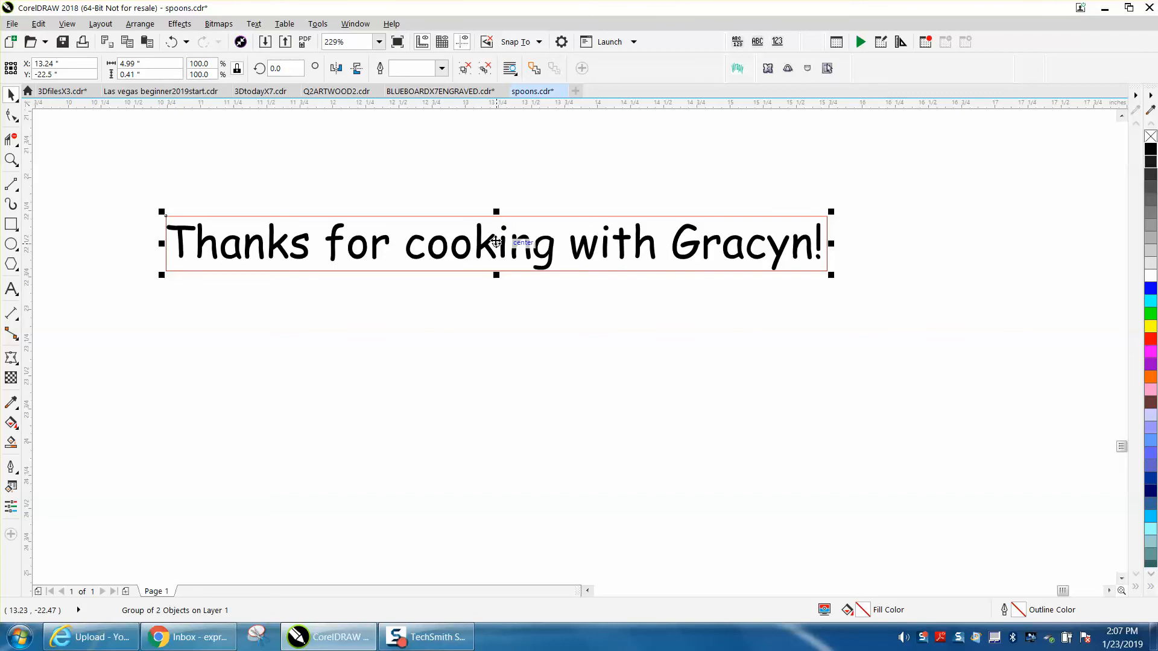
# Examine the photo of the whole jig on the laser bed, including its scored guide lines and box.
pyautogui.scroll(-5, 497, 242)
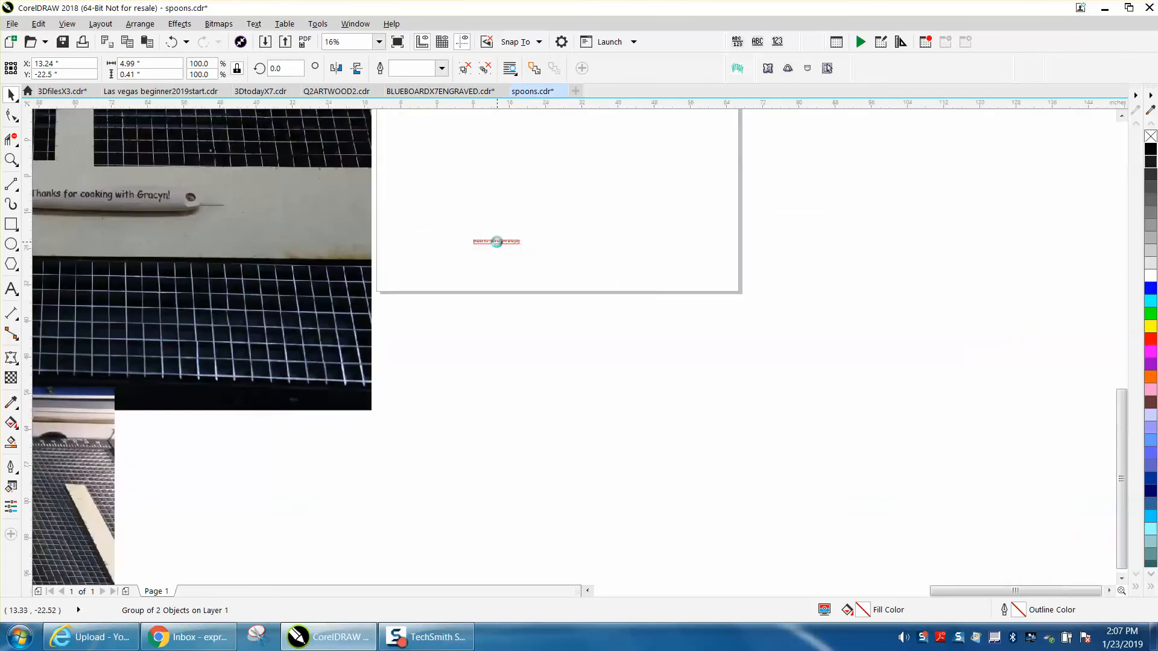
pyautogui.scroll(-1, 496, 242)
pyautogui.scroll(-1, 344, 199)
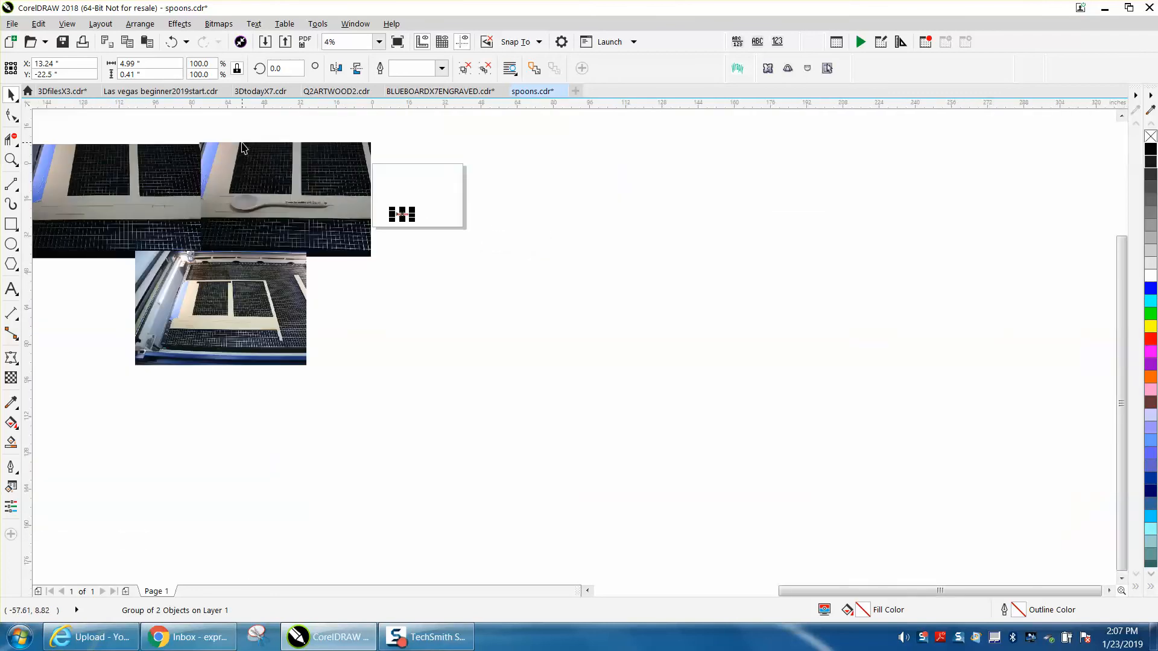
pyautogui.click(12, 160)
pyautogui.moveTo(158, 257); pyautogui.dragTo(388, 375)
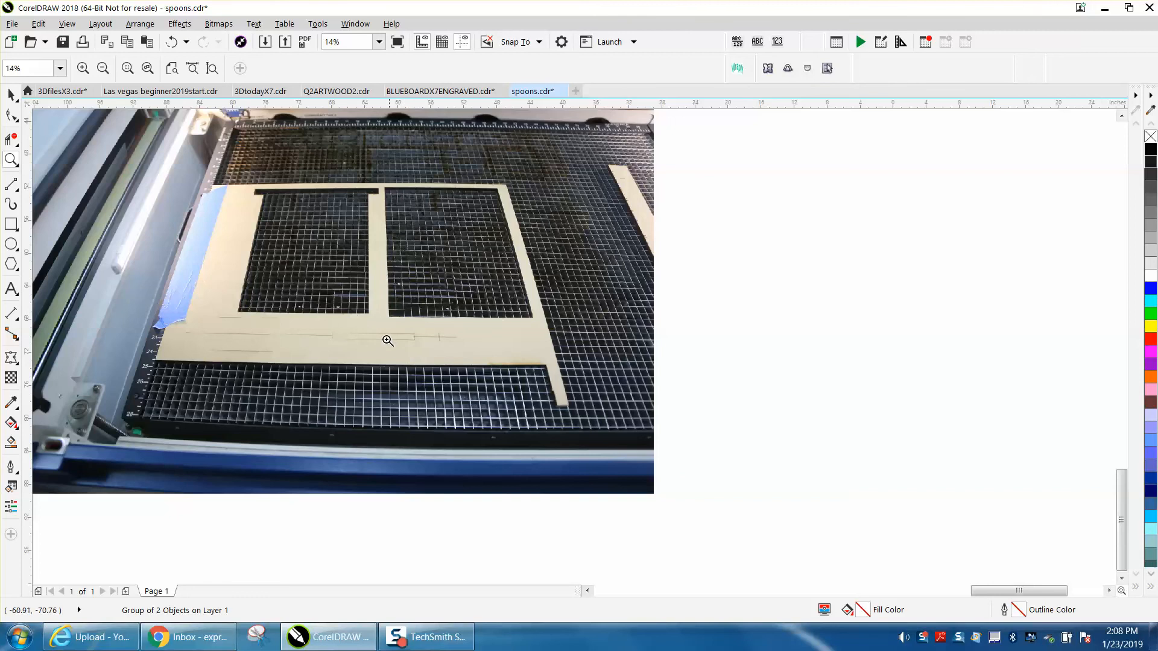
pyautogui.scroll(-2, 348, 306)
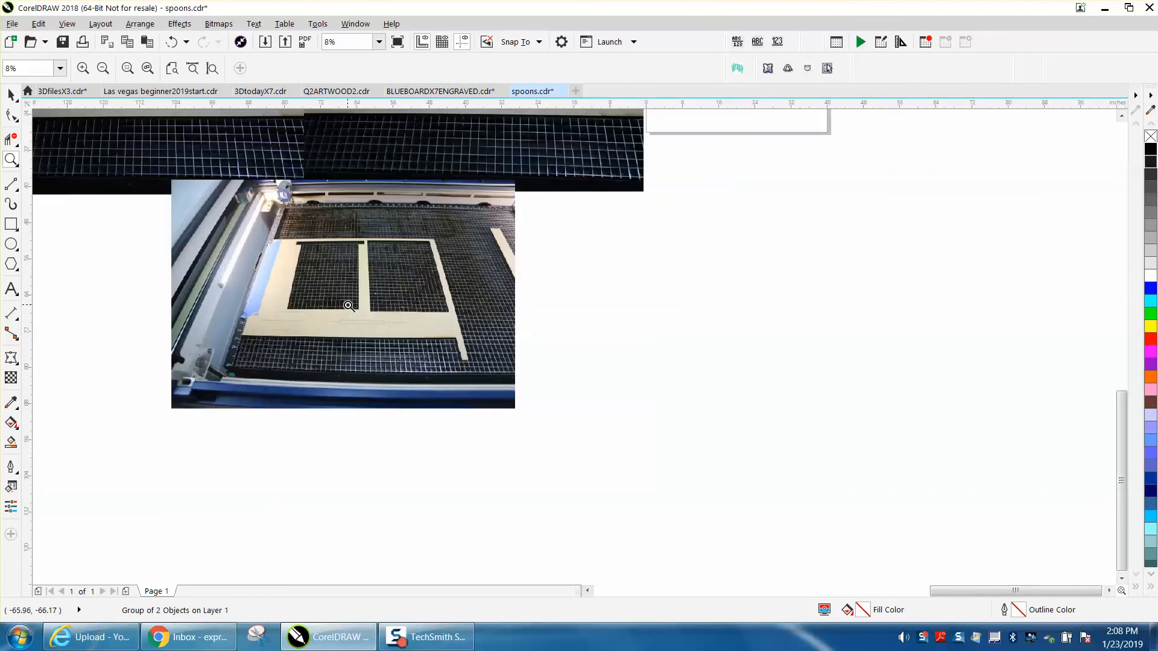
pyautogui.scroll(-2, 348, 307)
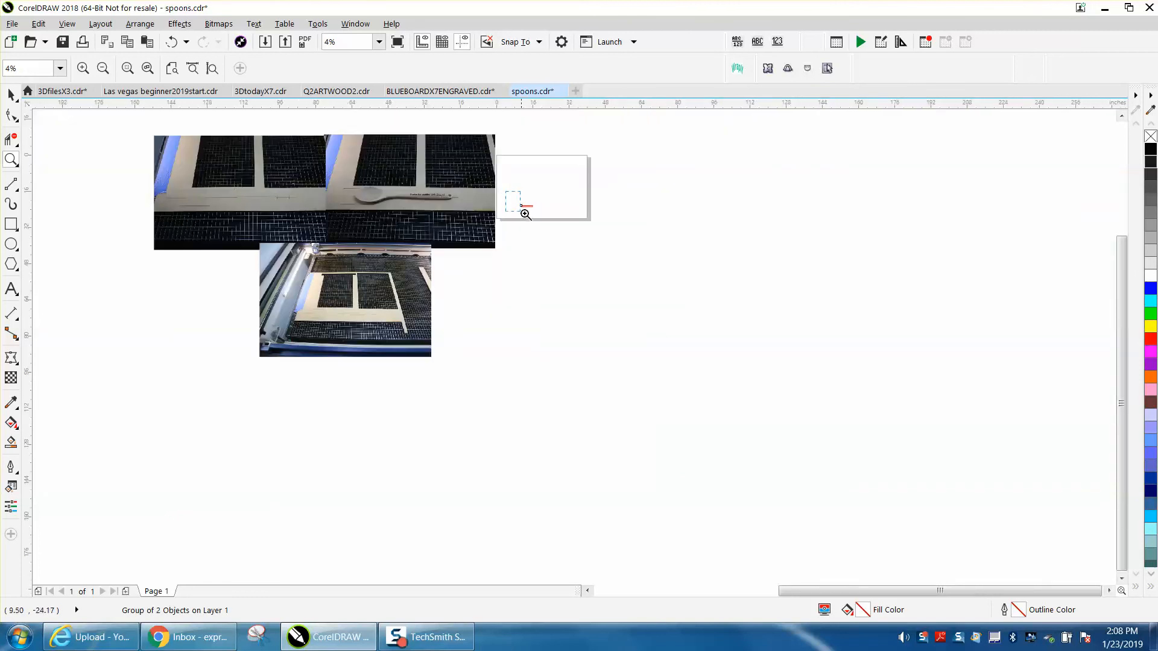
pyautogui.scroll(1, 558, 226)
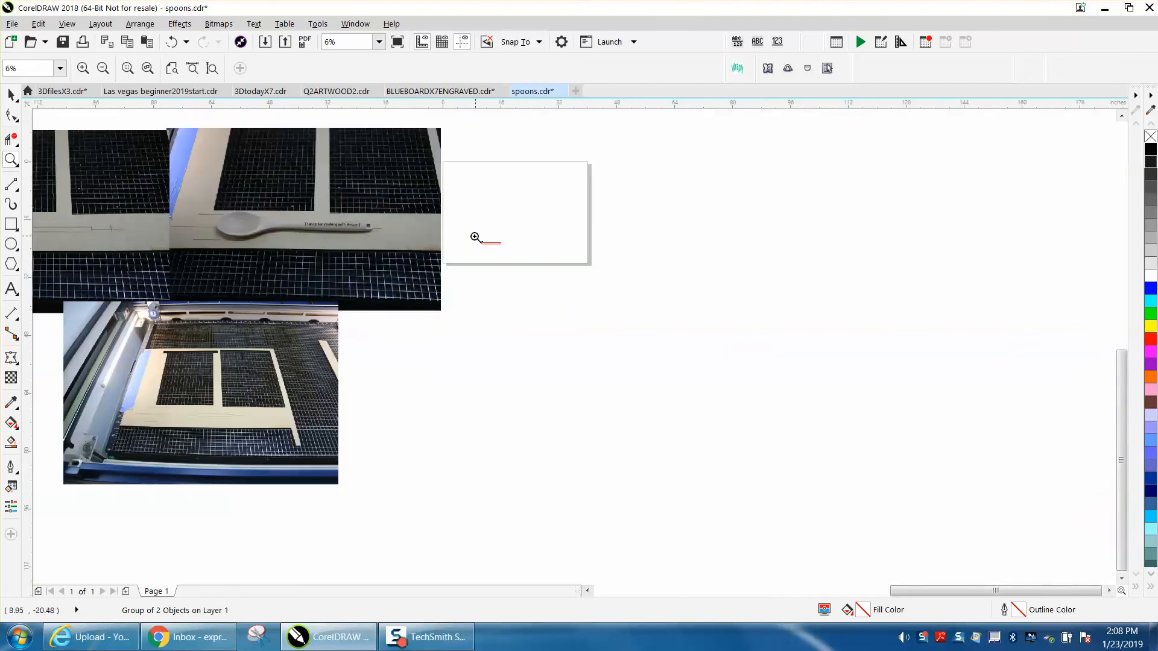
# Examine the engraved spoon photo, checking how the handle and its hanging hole line up with the jig's scored lines.
pyautogui.moveTo(208, 202); pyautogui.dragTo(434, 268)
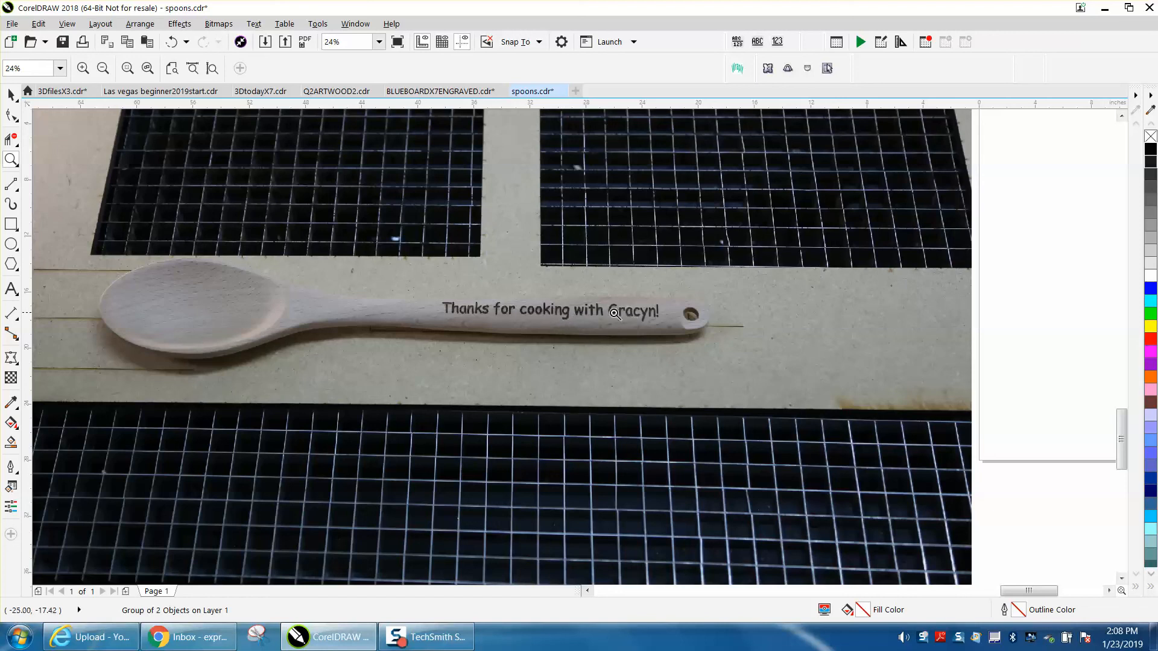
pyautogui.rightClick(403, 302)
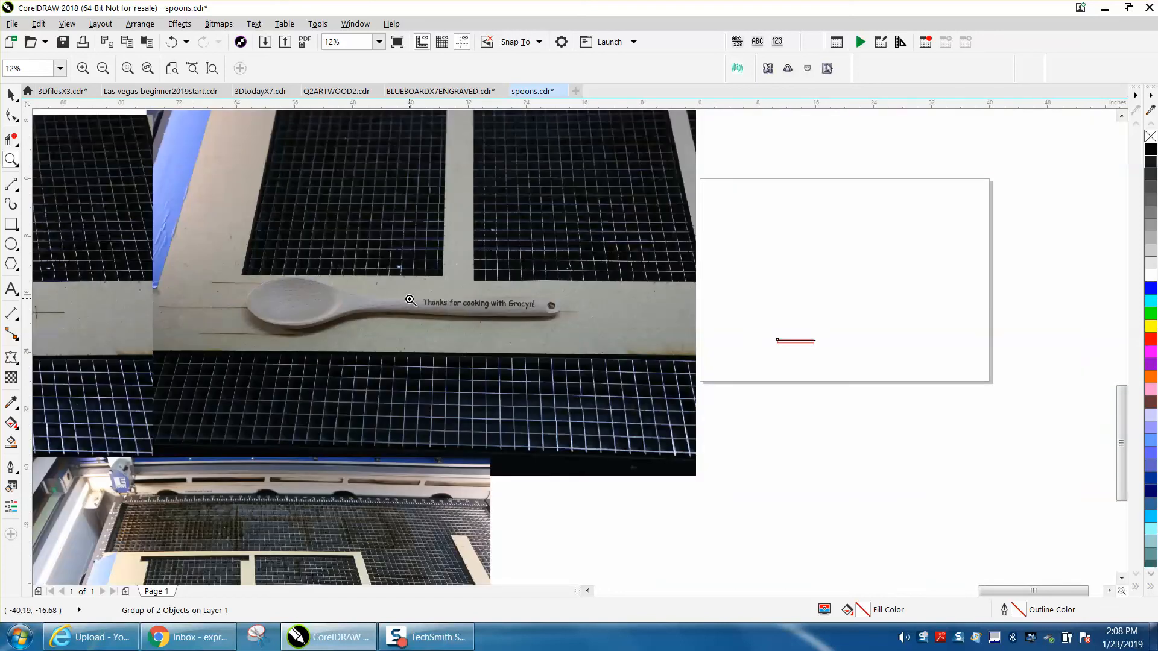
pyautogui.rightClick(415, 301)
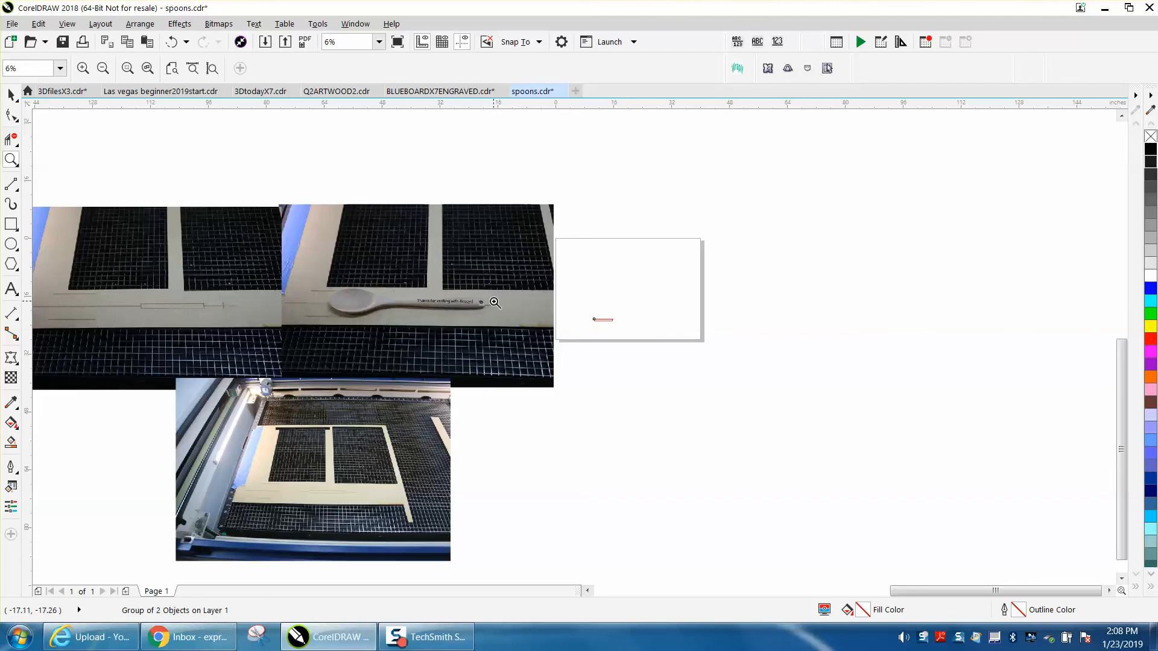
pyautogui.moveTo(474, 298); pyautogui.dragTo(513, 309)
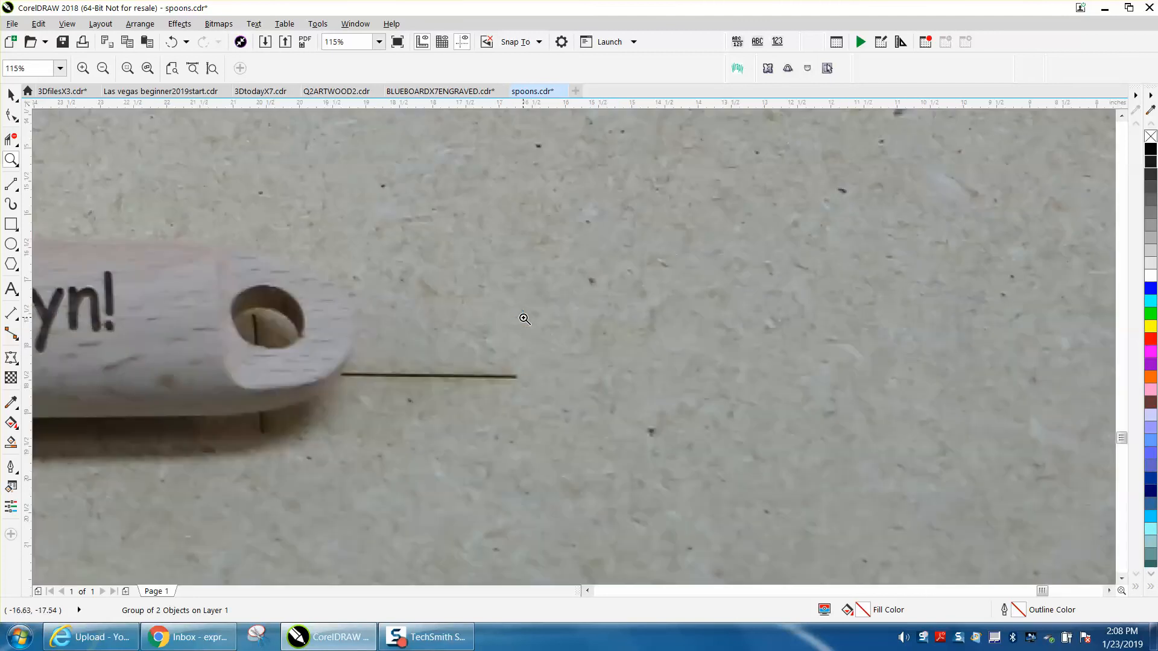
pyautogui.scroll(-5, 269, 345)
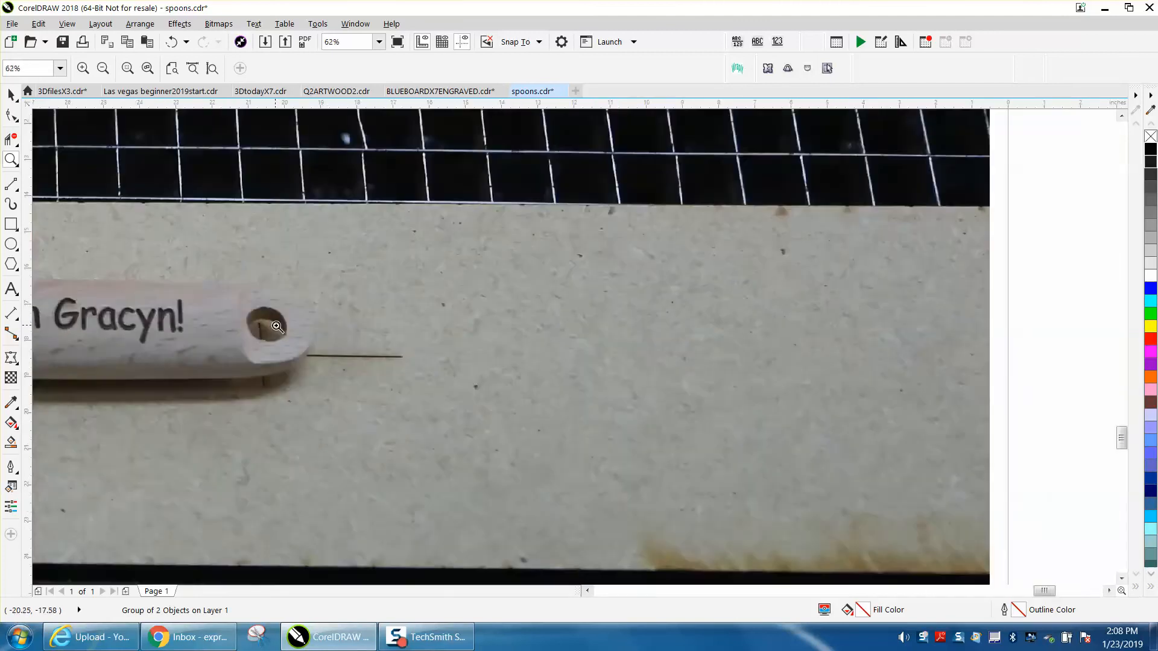
pyautogui.scroll(-1, 308, 328)
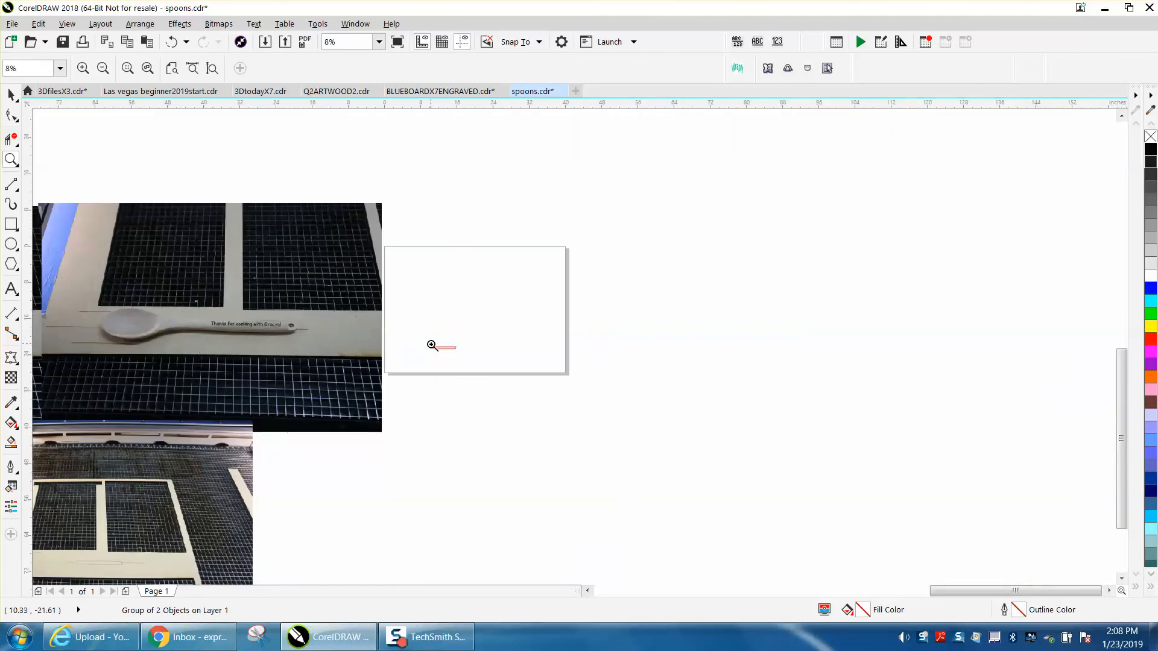
pyautogui.scroll(-1, 432, 345)
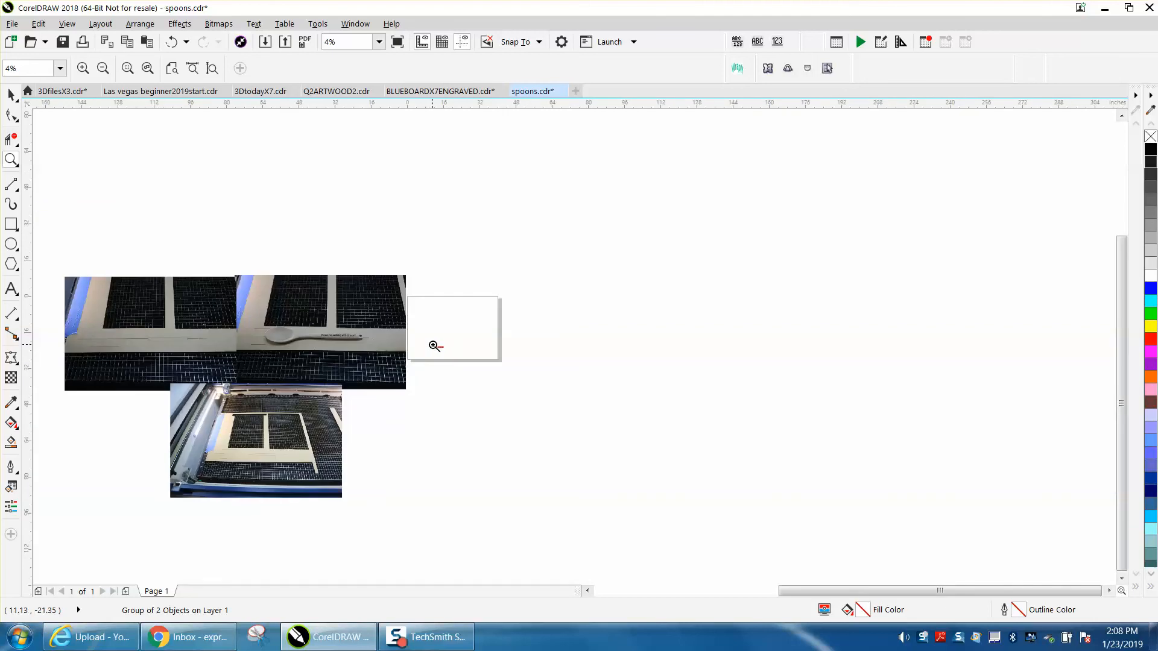